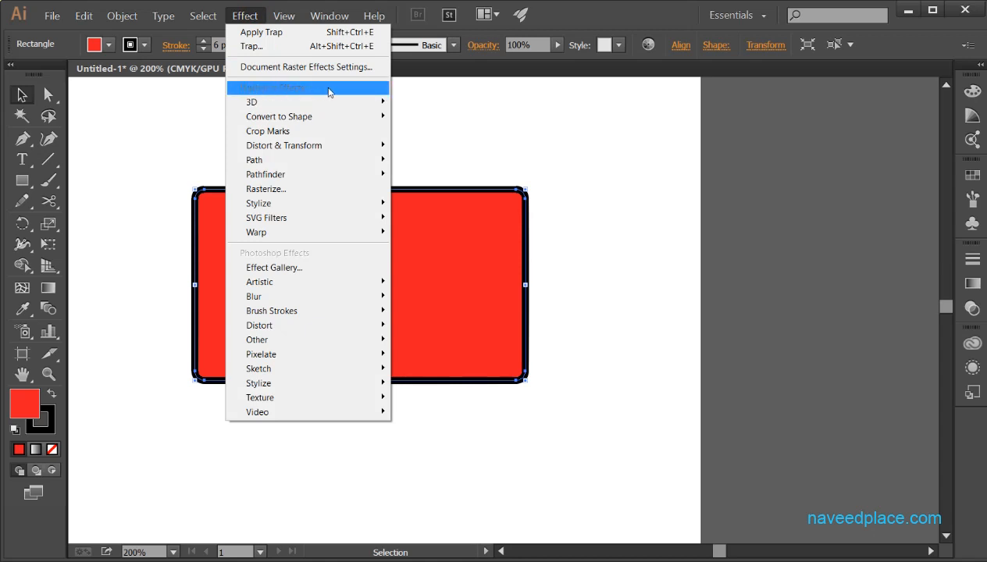
mouse_move(309, 101)
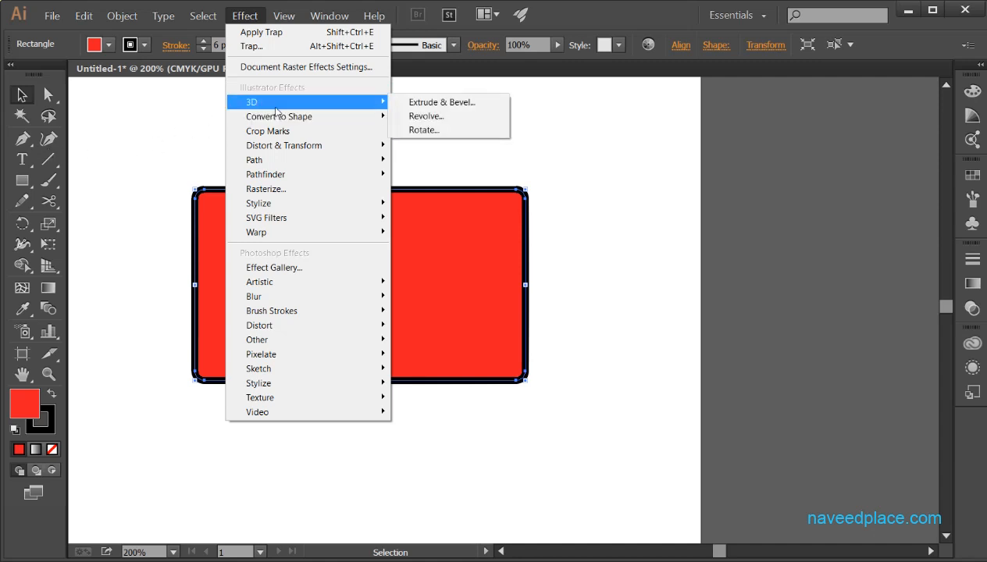
click(185, 132)
drag(153, 128, 621, 436)
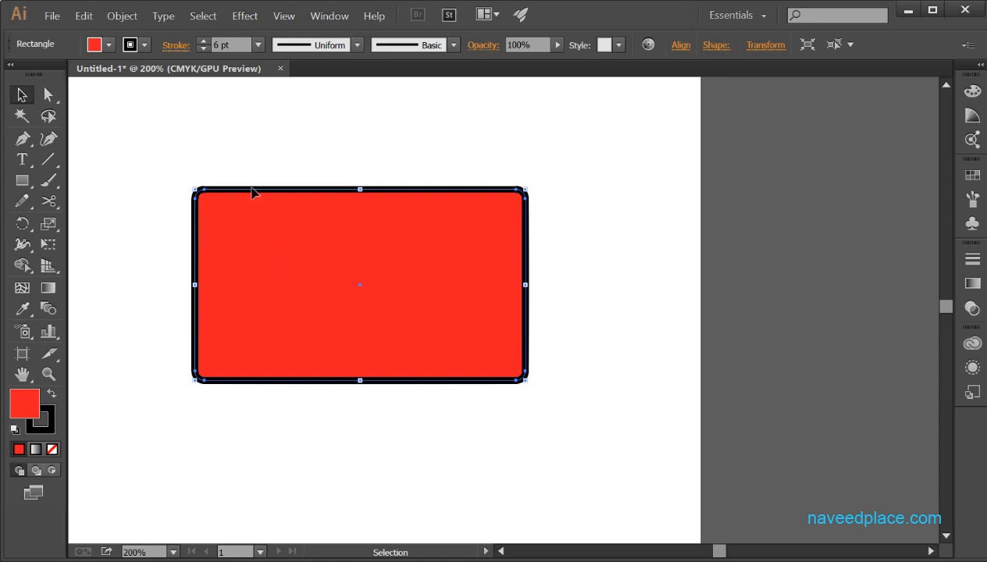
drag(181, 128, 593, 415)
- Start a 3D Rotate effect on the selected red rectangle with the preview turned on
click(247, 18)
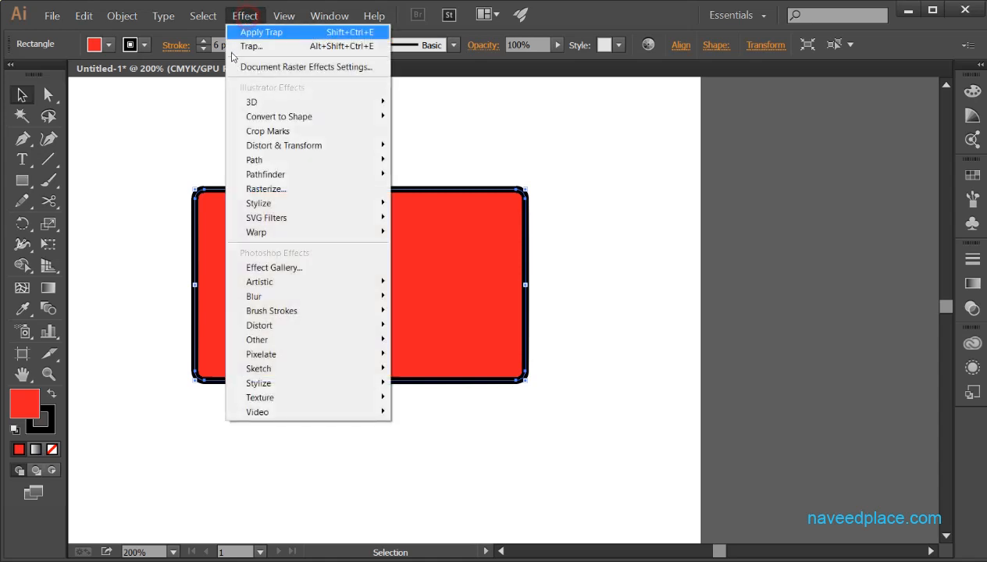
mouse_move(254, 108)
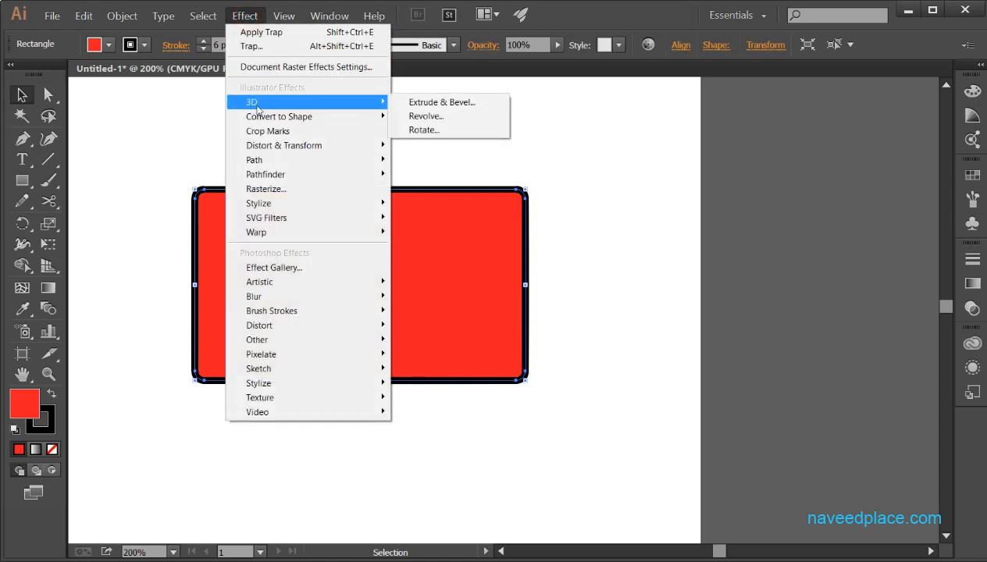
click(427, 131)
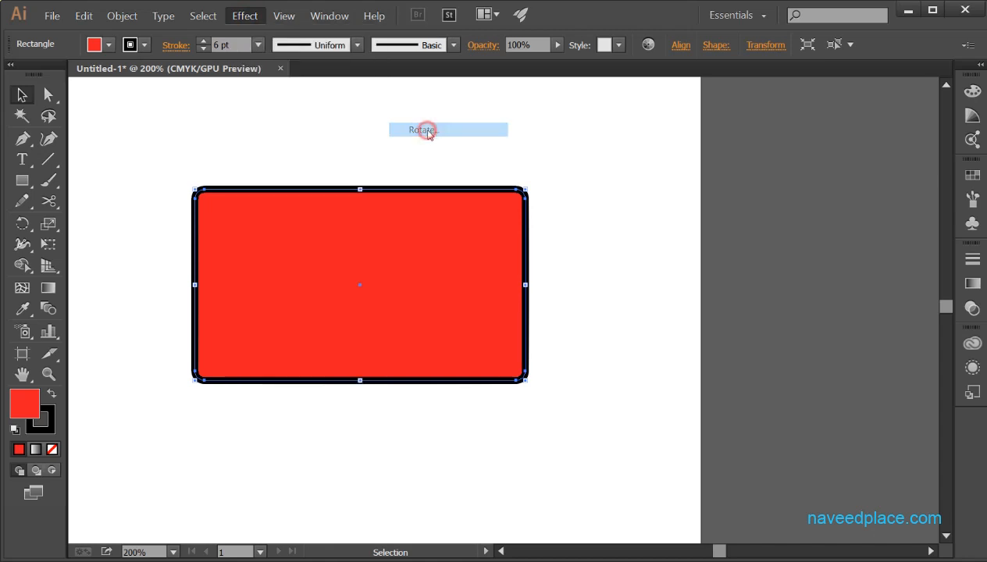
drag(588, 15, 639, 125)
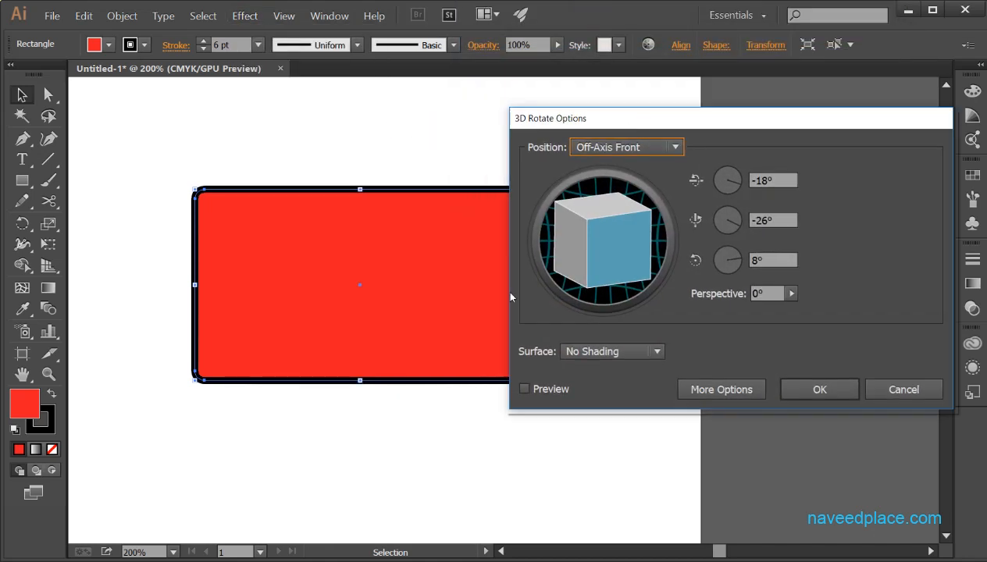
click(521, 387)
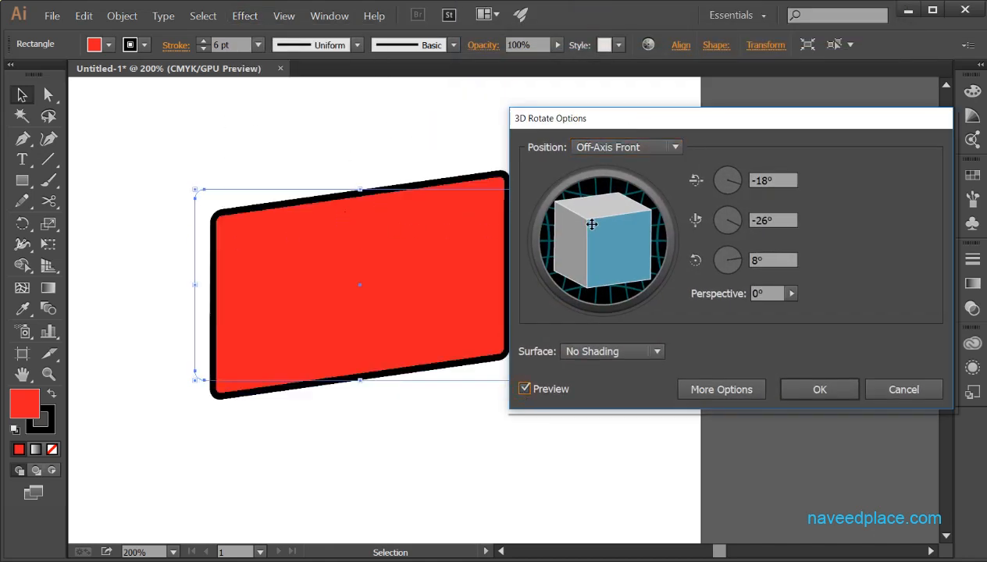
- Apply a custom 3D rotation of about -122°, 73° and 53° to the rectangle, and undo it
mouse_move(591, 224)
mouse_down()
mouse_move(561, 214)
mouse_move(595, 234)
mouse_move(584, 272)
mouse_move(597, 253)
mouse_move(584, 238)
mouse_move(595, 242)
mouse_up()
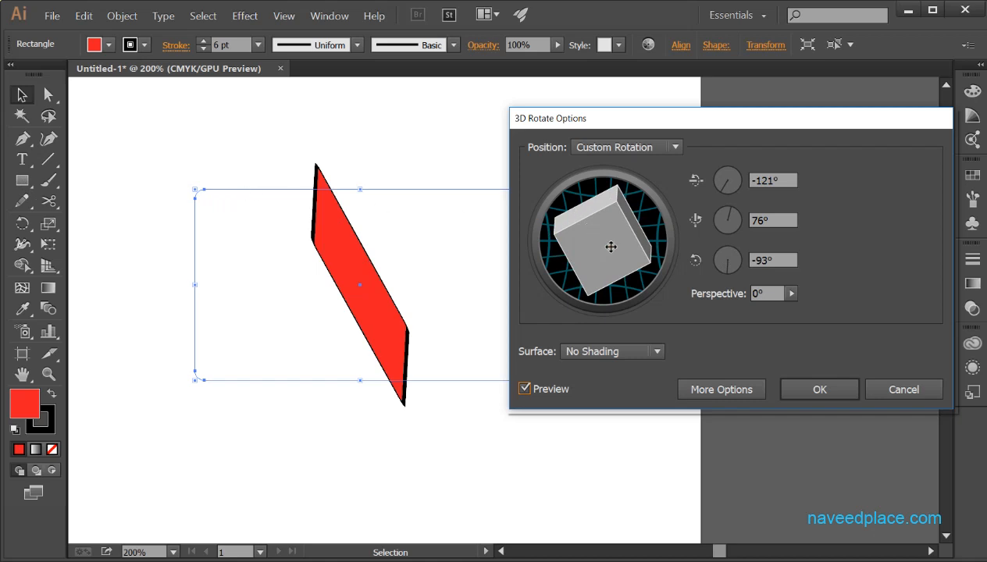
drag(612, 247, 604, 223)
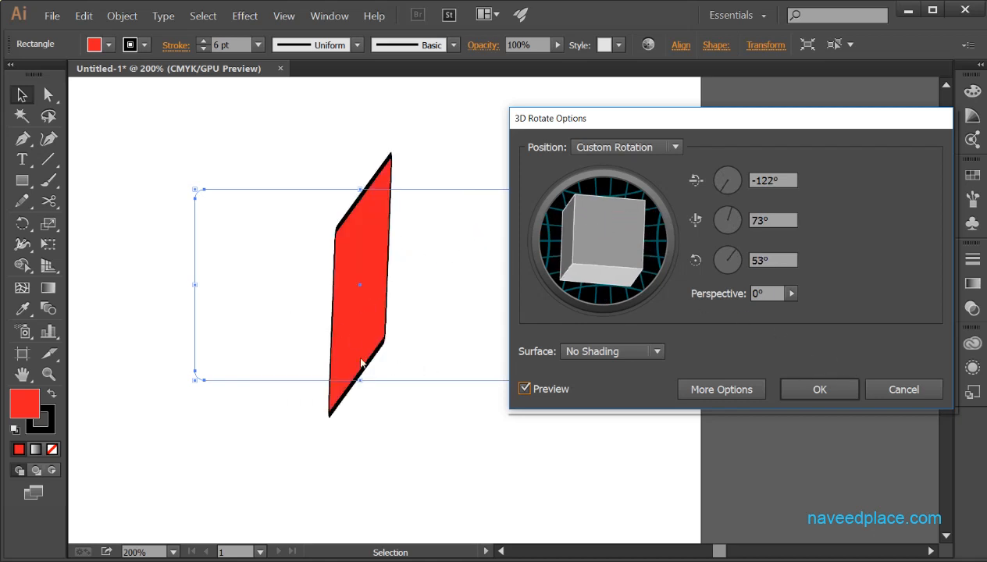
click(815, 388)
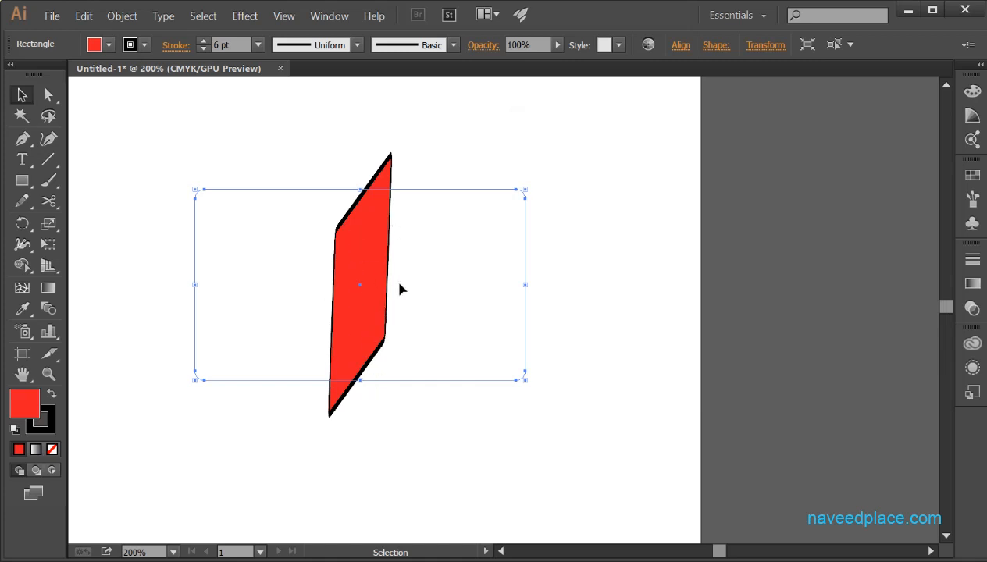
key(ctrl+z)
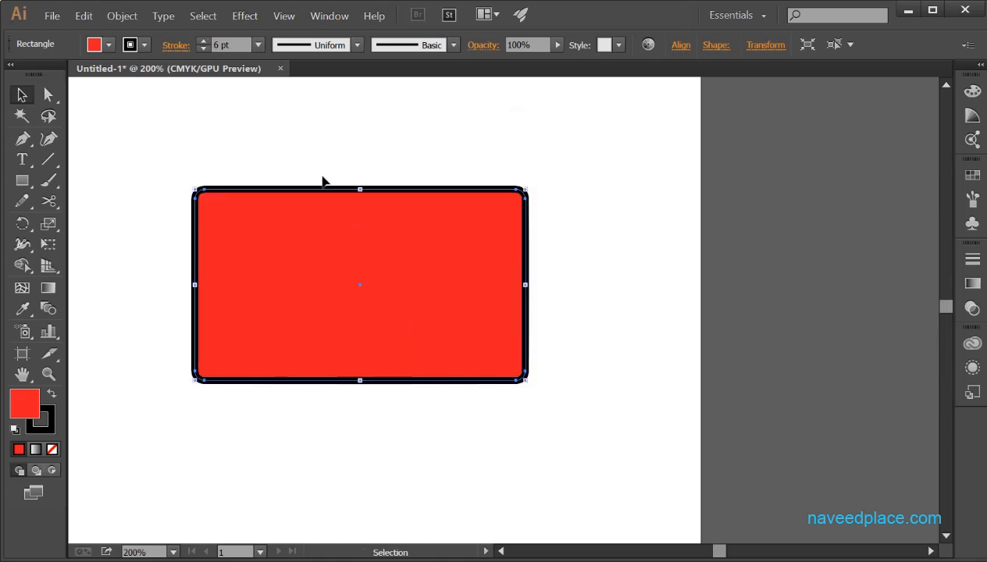
click(244, 16)
mouse_move(253, 101)
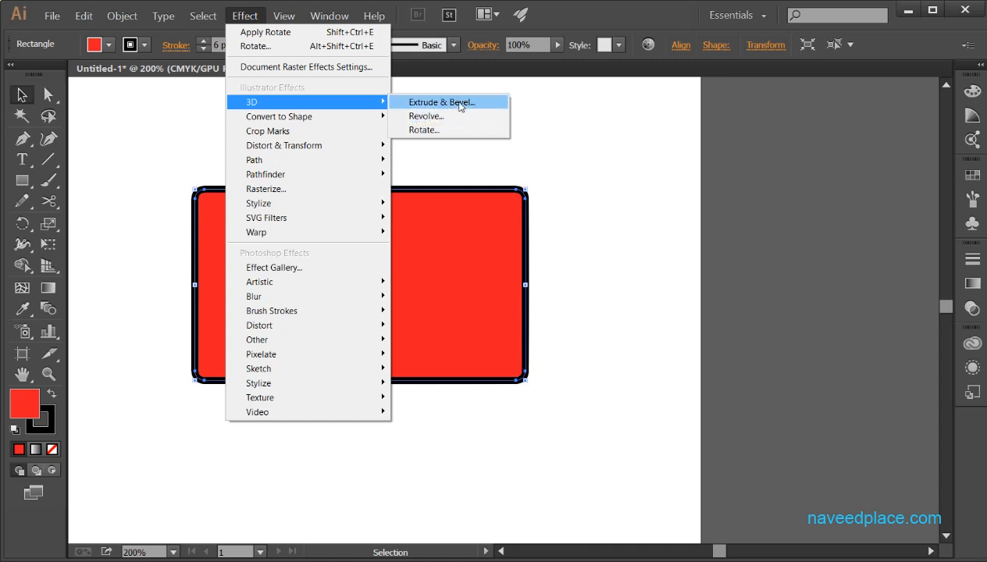
click(457, 106)
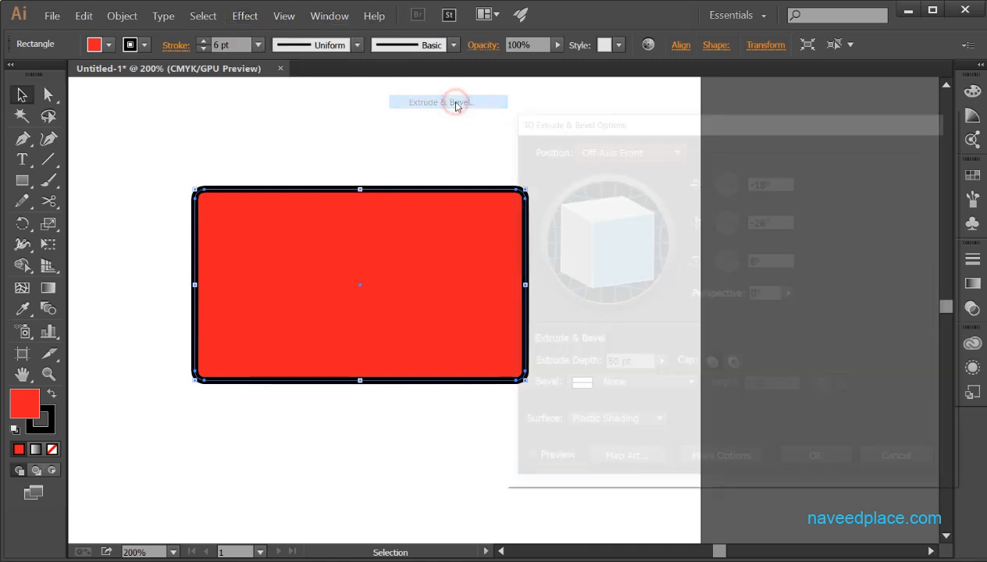
drag(612, 119, 618, 89)
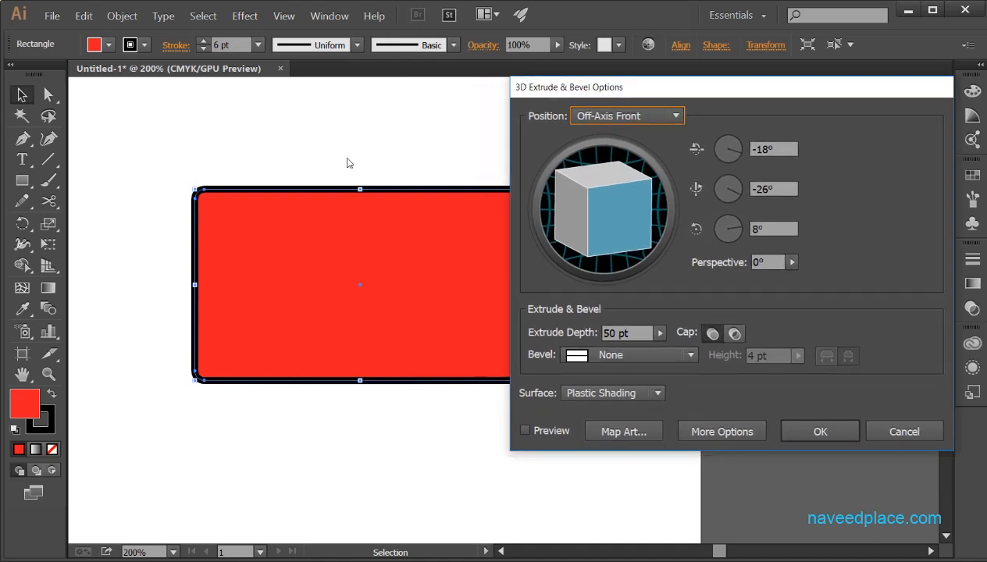
click(882, 438)
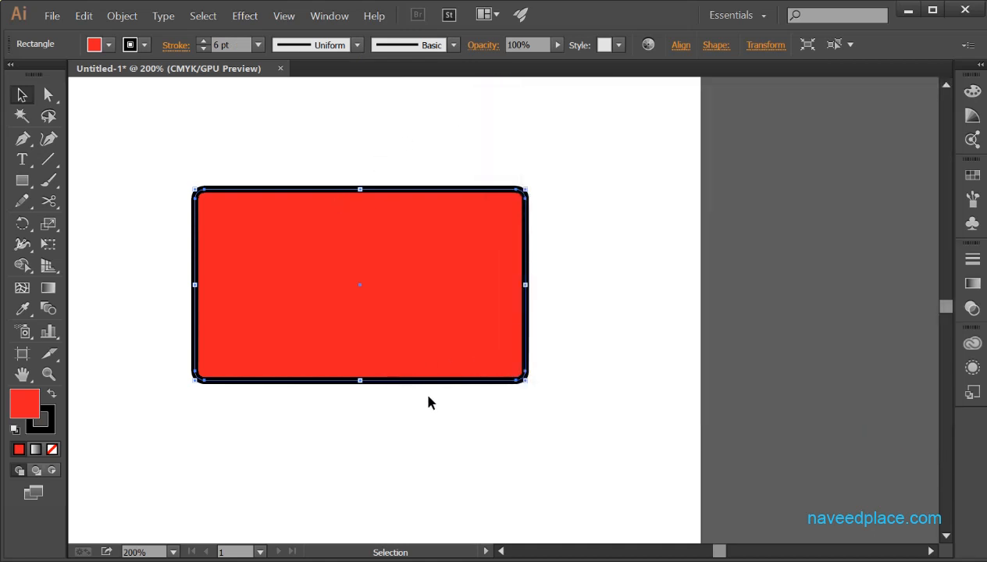
- Start a 3D Extrude & Bevel effect on the red rectangle with the preview turned on
drag(431, 403, 323, 399)
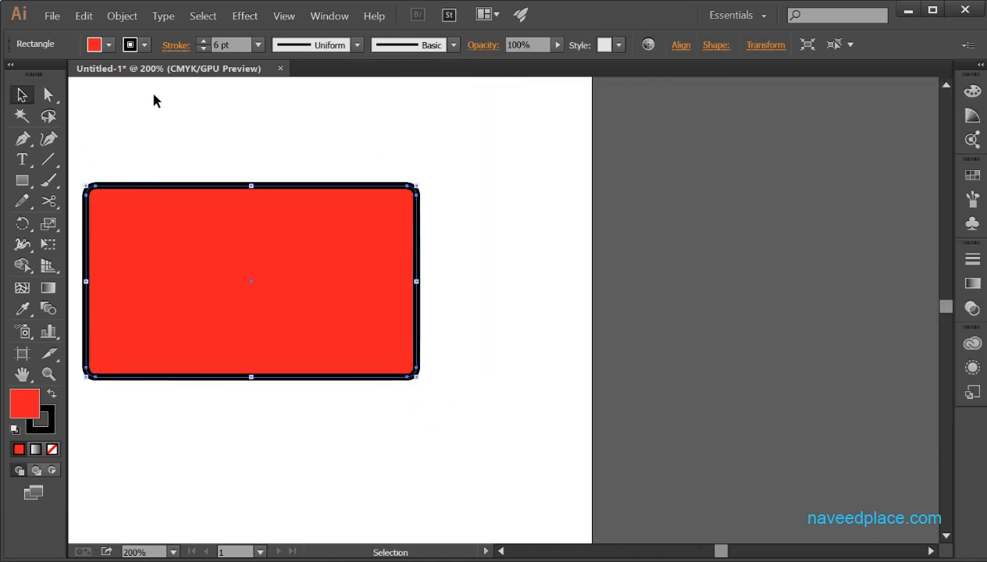
click(244, 16)
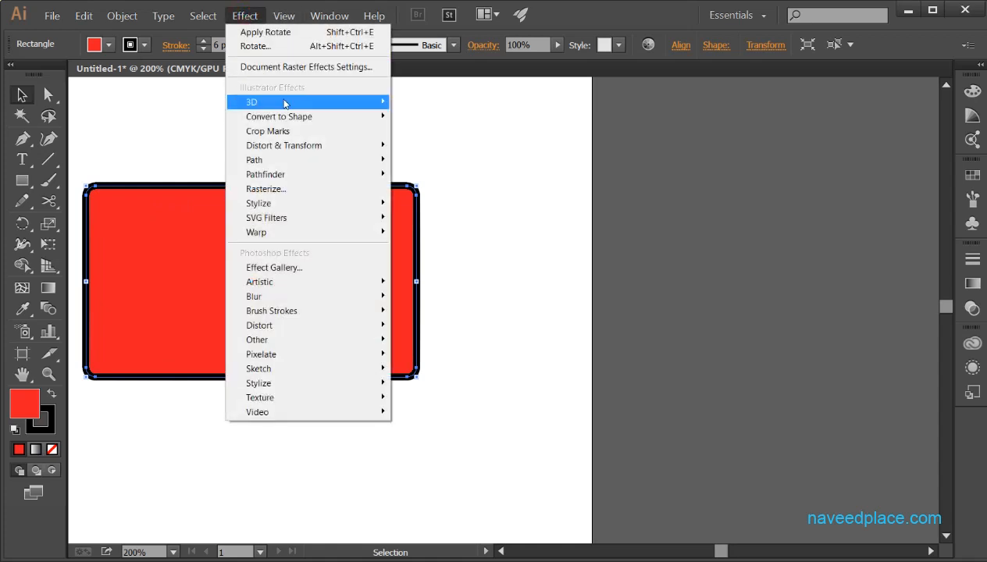
mouse_move(284, 102)
click(435, 104)
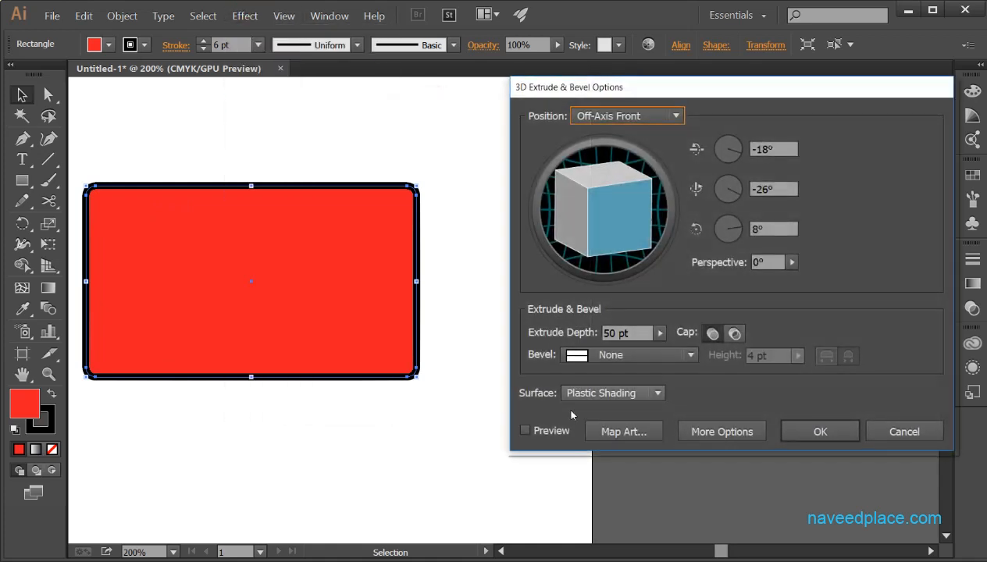
click(525, 430)
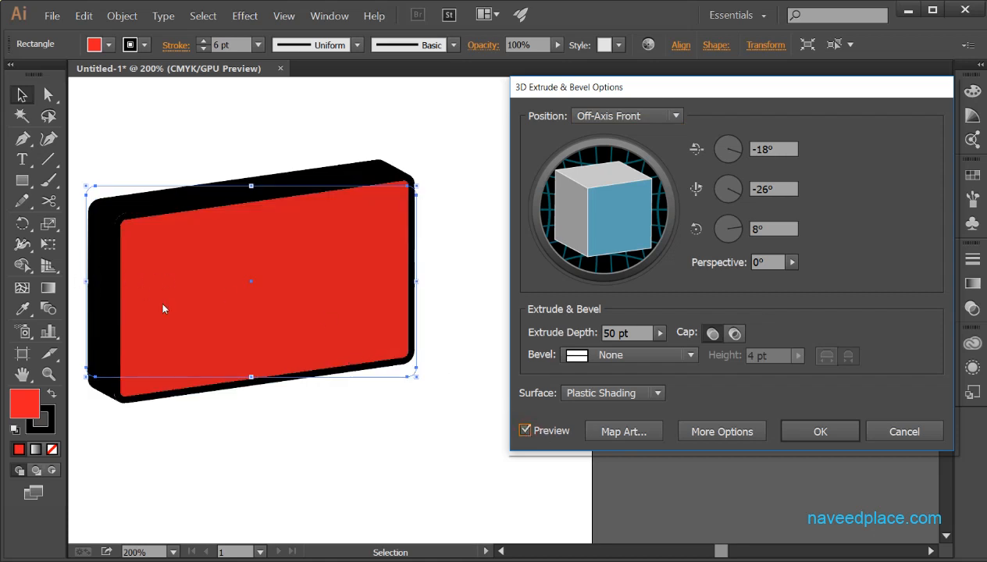
- Rotate the extruded rectangle freely to about -135° around X, -54° around Y and 126° around Z
mouse_move(602, 221)
mouse_down()
mouse_move(585, 185)
mouse_move(607, 220)
mouse_up()
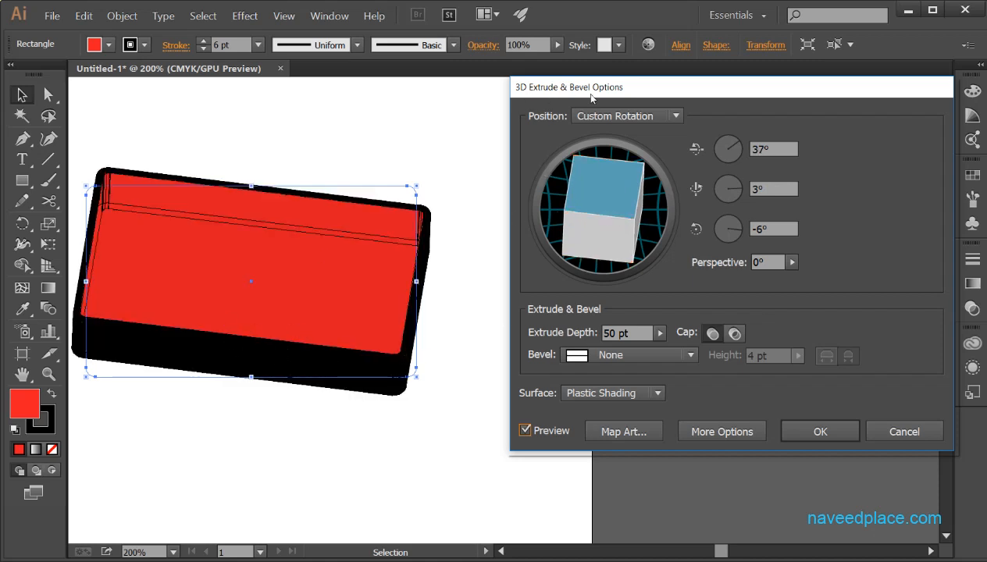
mouse_move(594, 242)
mouse_down()
mouse_move(612, 209)
mouse_move(568, 203)
mouse_move(594, 250)
mouse_move(588, 169)
mouse_move(595, 217)
mouse_move(582, 221)
mouse_move(614, 205)
mouse_up()
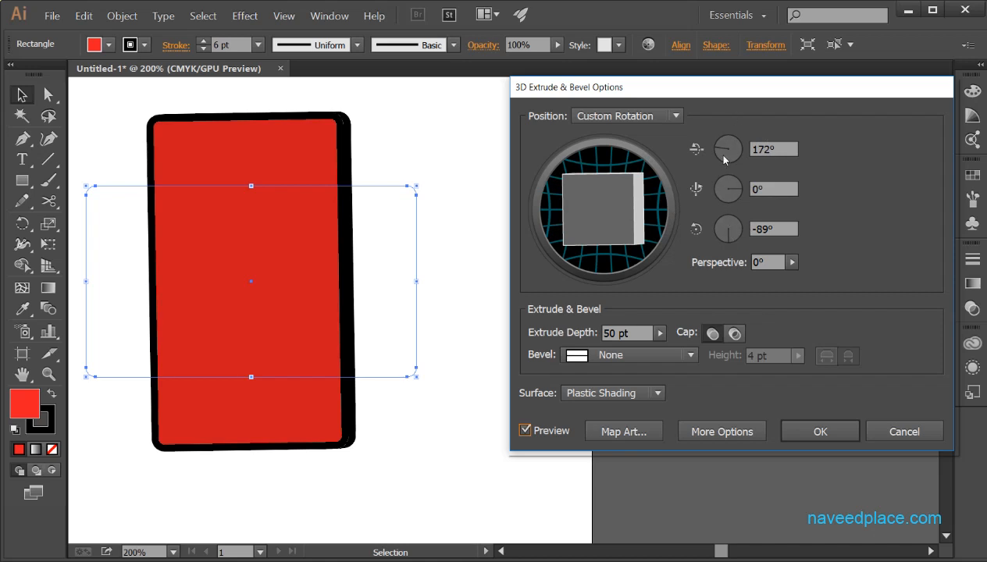
drag(716, 144, 716, 144)
drag(623, 198, 633, 234)
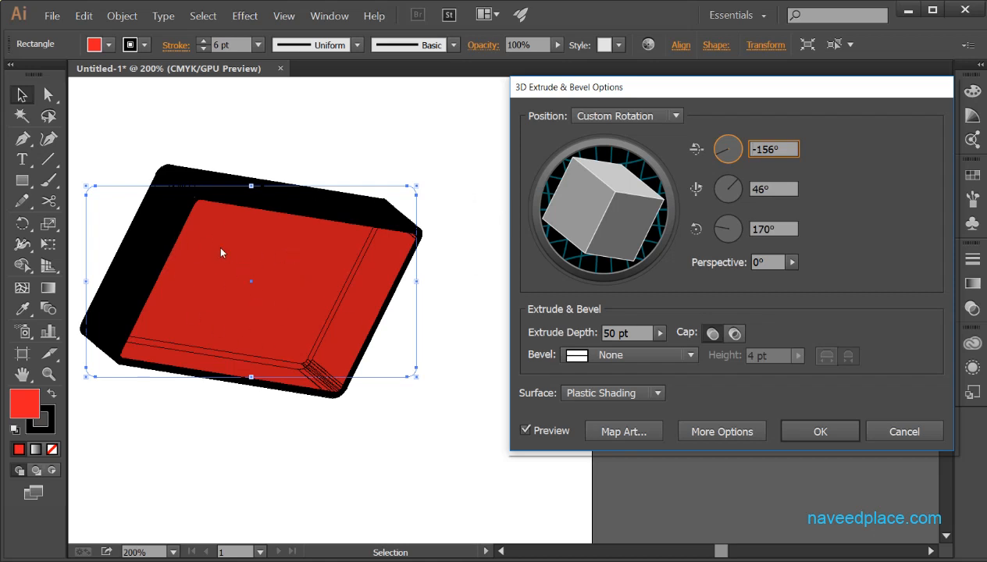
mouse_move(544, 217)
mouse_down()
mouse_move(579, 209)
mouse_move(515, 192)
mouse_move(614, 214)
mouse_move(586, 214)
mouse_move(569, 188)
mouse_move(622, 238)
mouse_move(622, 227)
mouse_move(576, 231)
mouse_move(576, 193)
mouse_move(591, 184)
mouse_up()
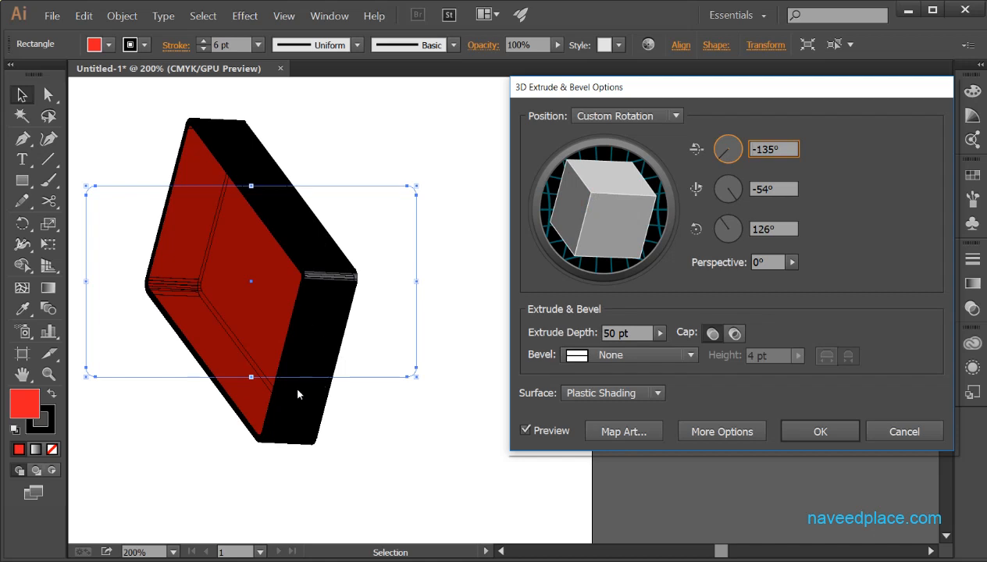
- Set the rectangle's extrude depth to 84 pt
click(652, 336)
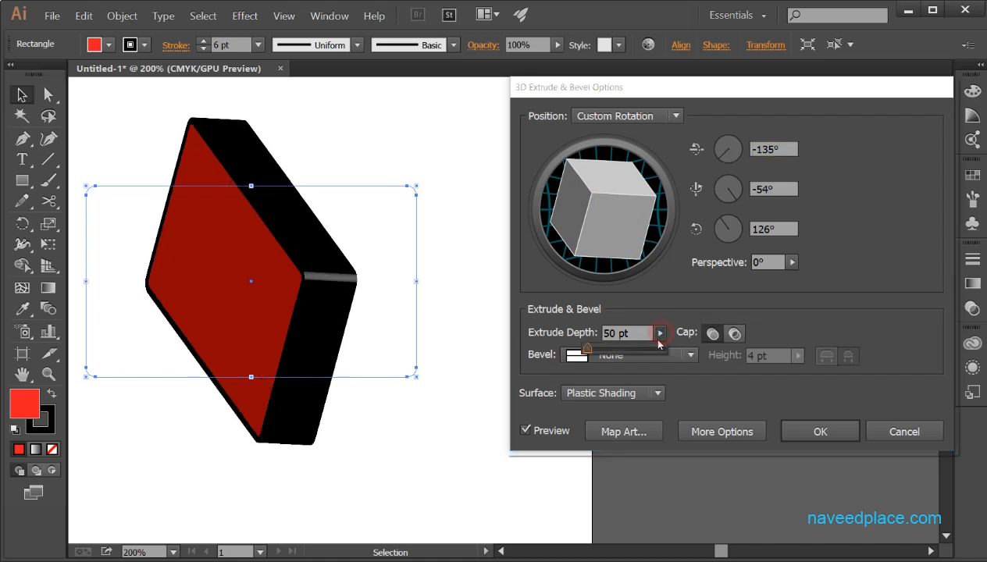
mouse_move(590, 353)
mouse_down()
mouse_move(581, 354)
mouse_move(607, 352)
mouse_move(588, 348)
mouse_up()
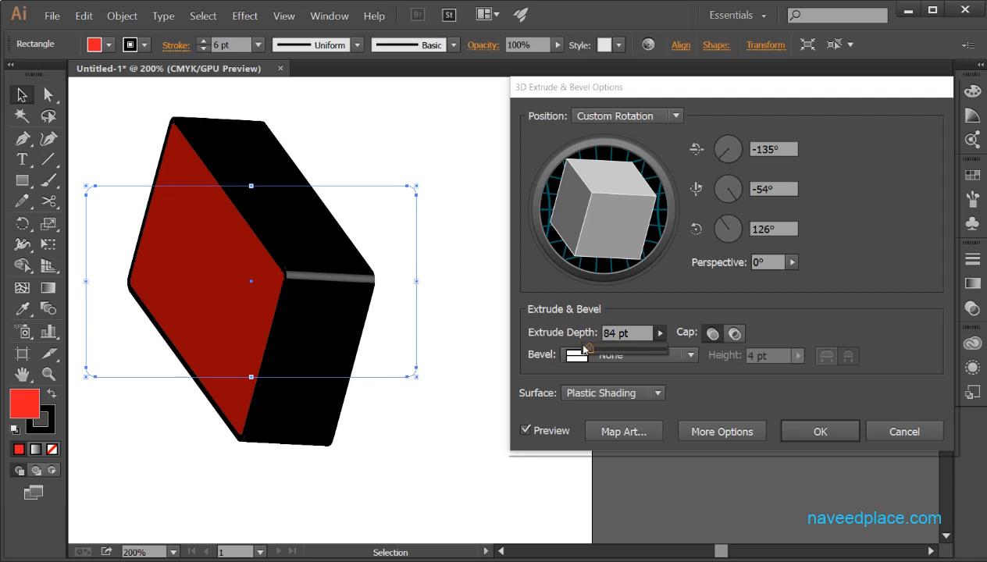
click(697, 299)
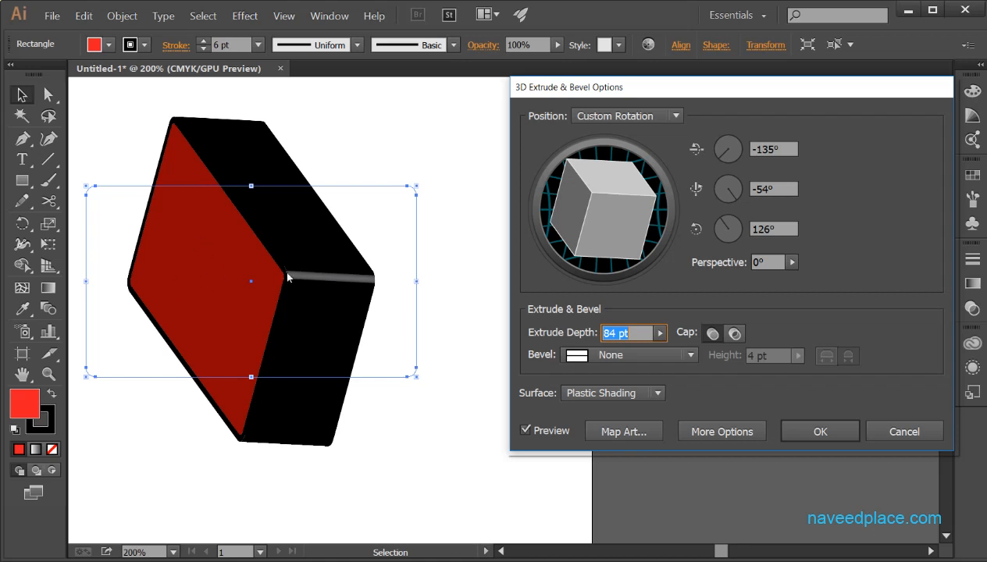
- Try the hollow cap appearance on the extruded rectangle twice, returning to the solid cap each time
click(734, 334)
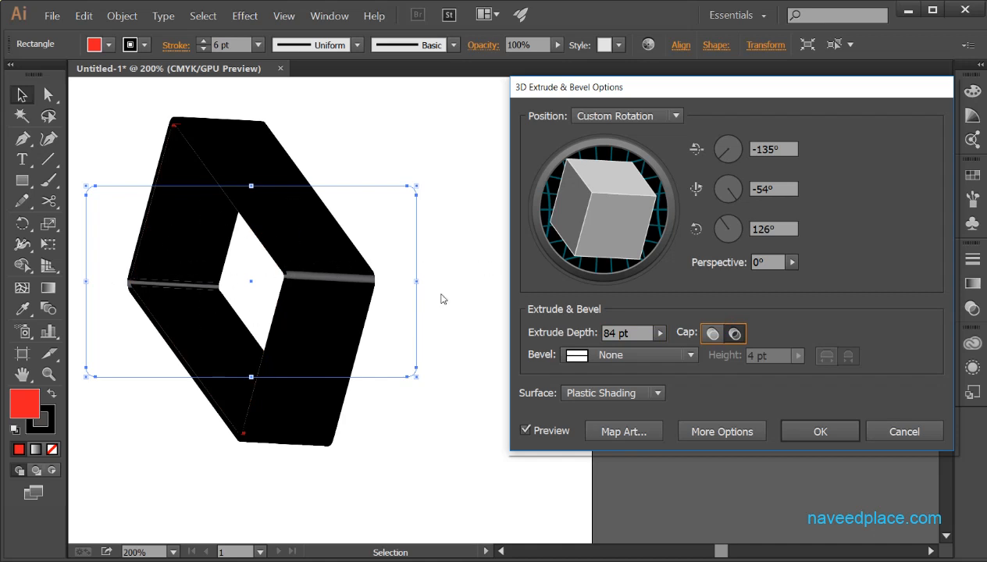
click(713, 334)
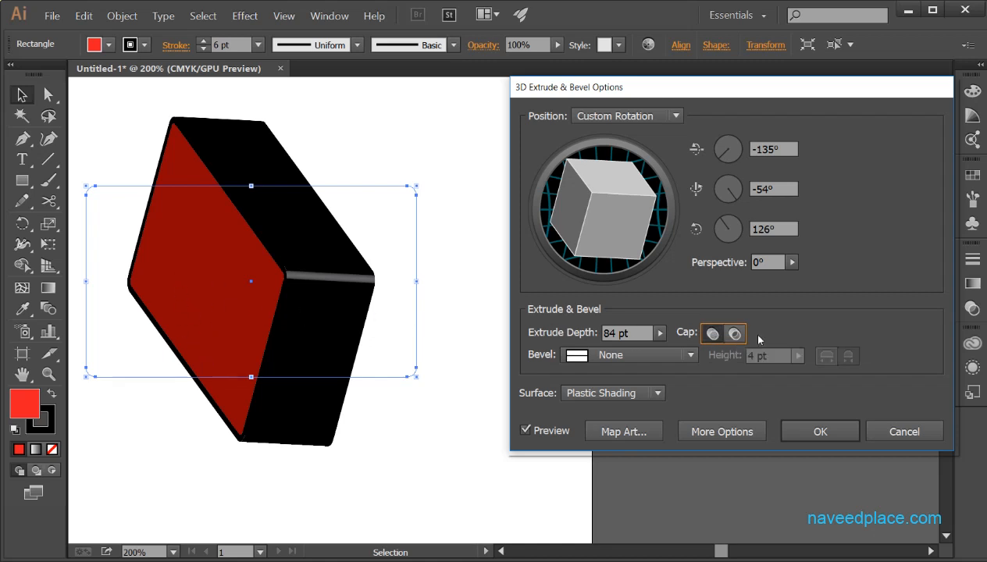
click(734, 334)
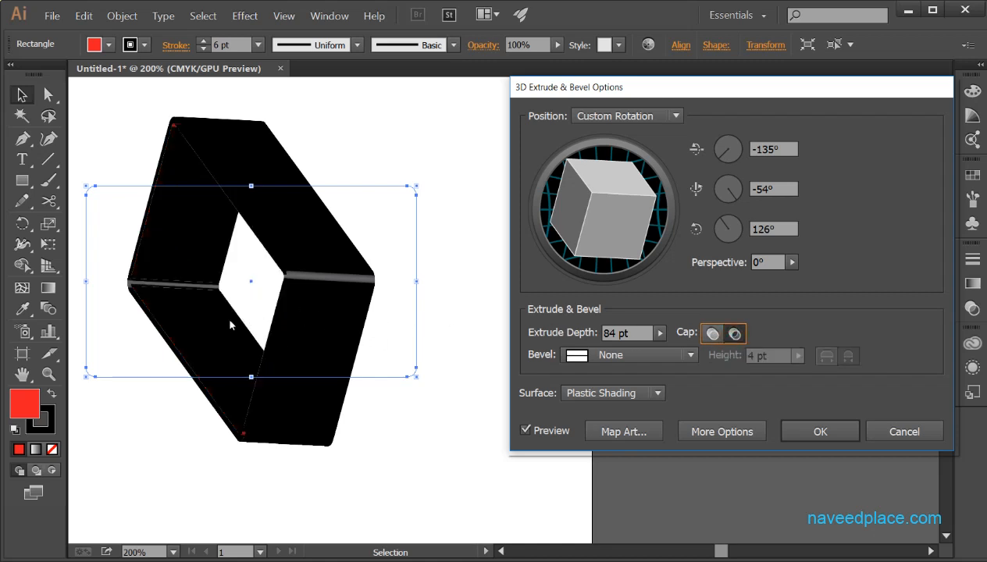
click(712, 333)
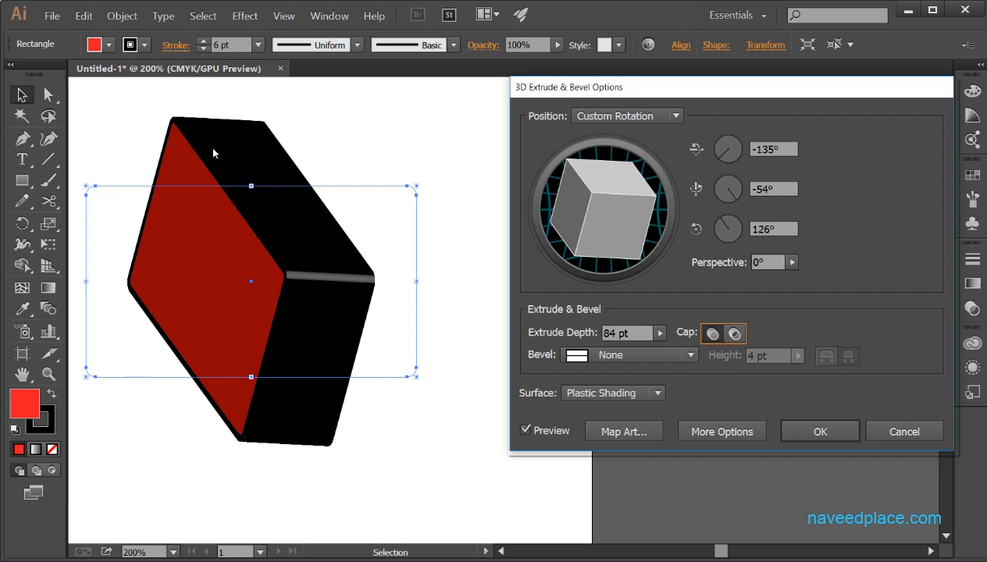
- Try the Classic, Complex 1 and Complex 4 bevels on the extruded rectangle, and choose Complex 3
click(607, 355)
click(618, 392)
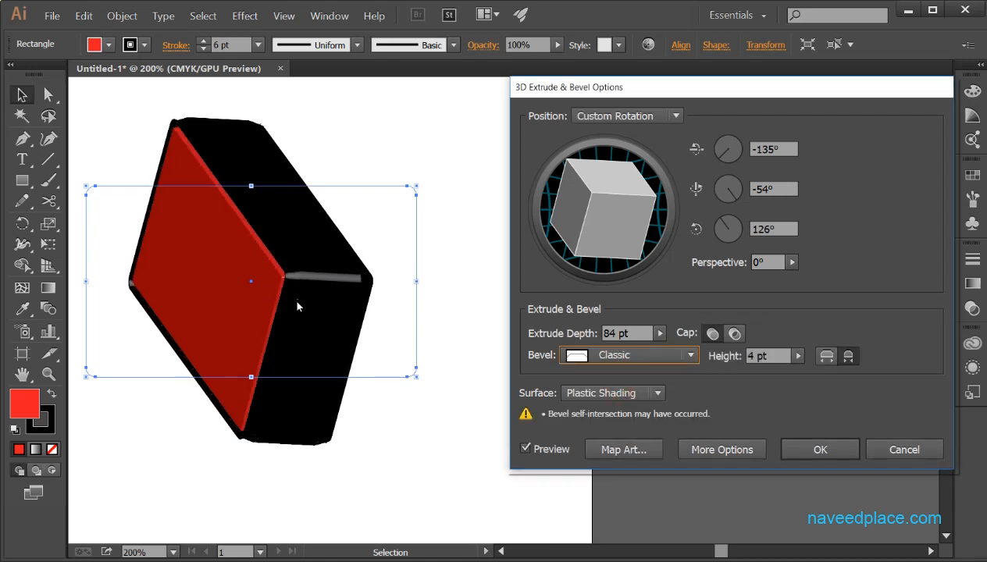
click(608, 355)
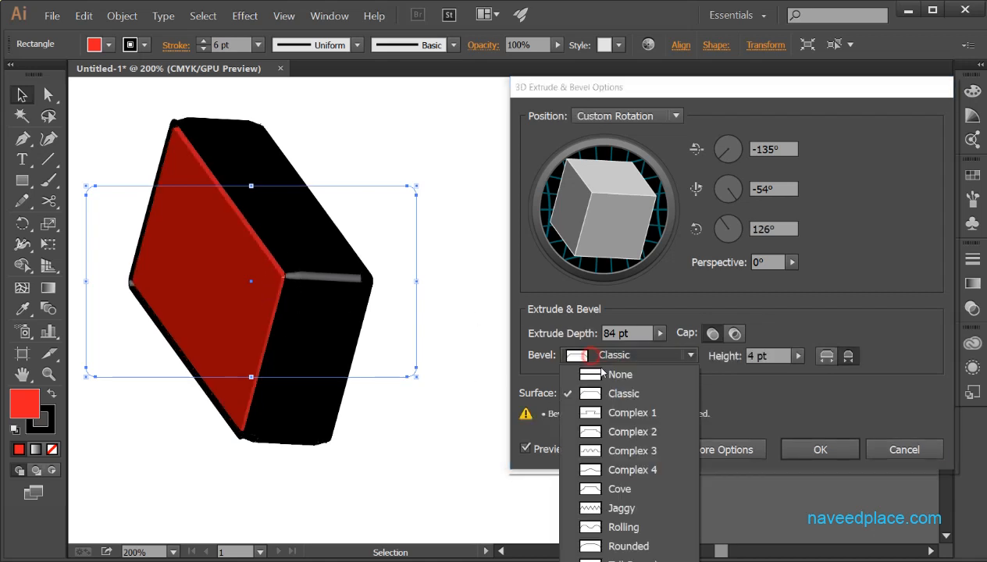
click(625, 409)
click(648, 356)
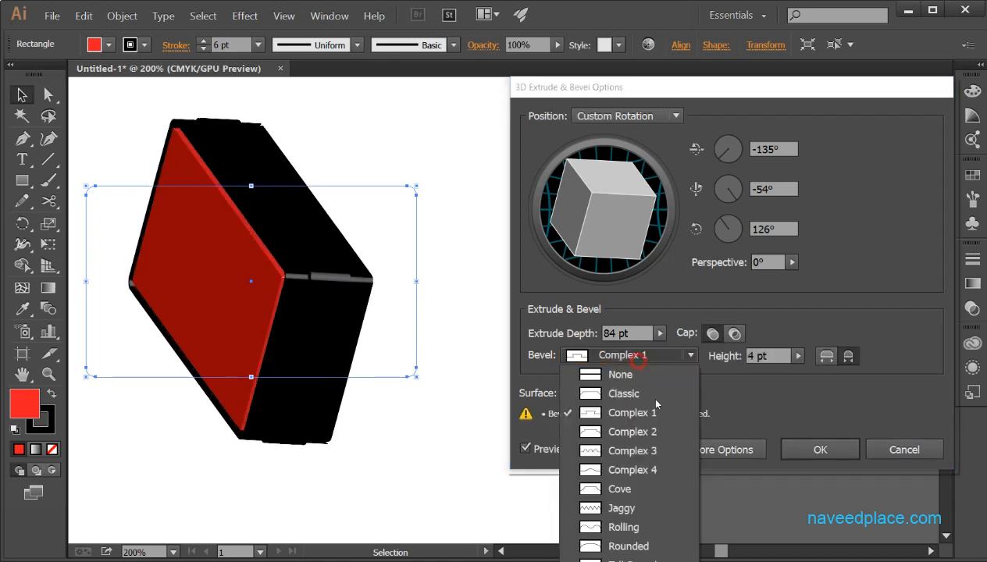
click(650, 466)
click(643, 357)
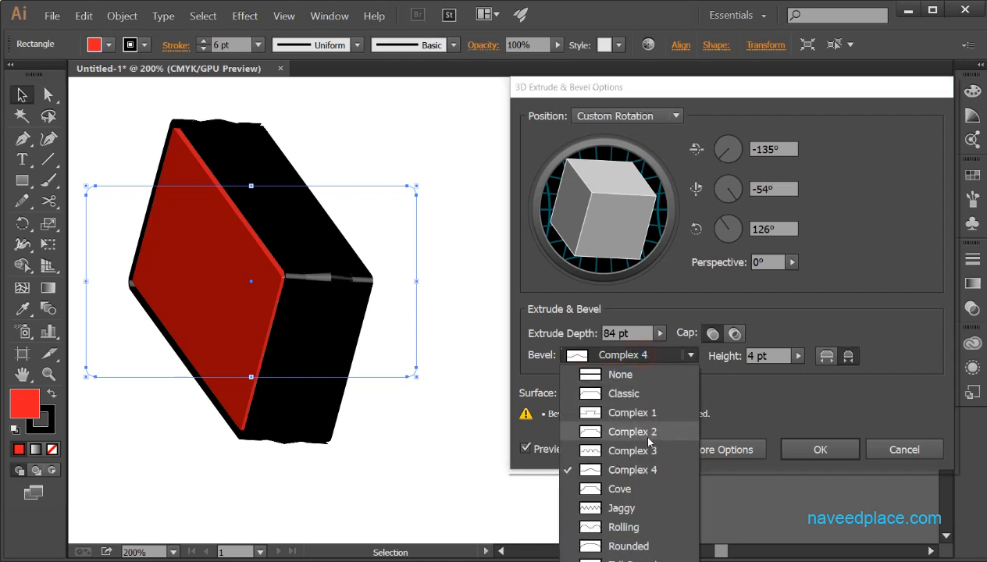
click(645, 446)
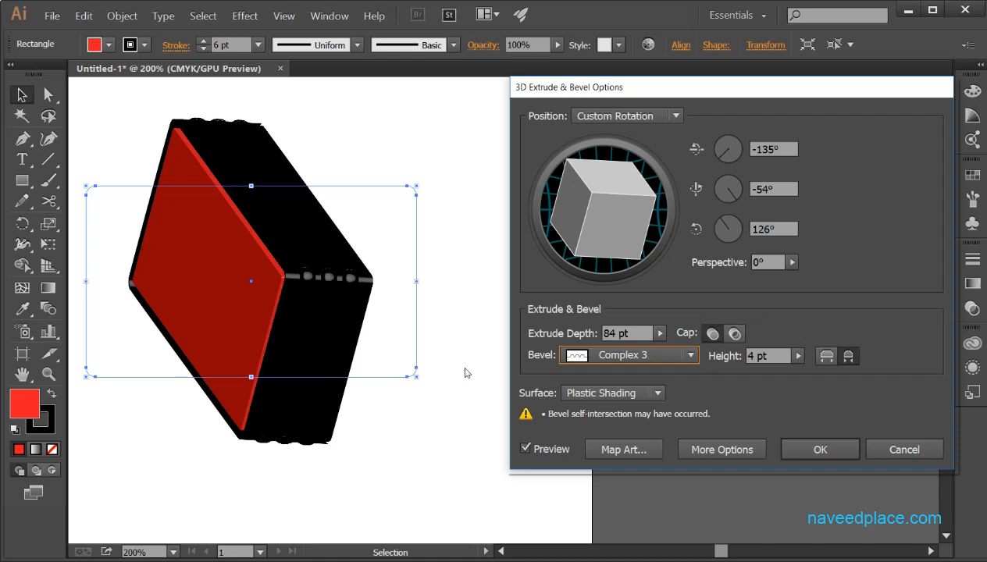
- Try the Cove and Jaggy bevels on the extruded rectangle, and choose Rolling
click(642, 364)
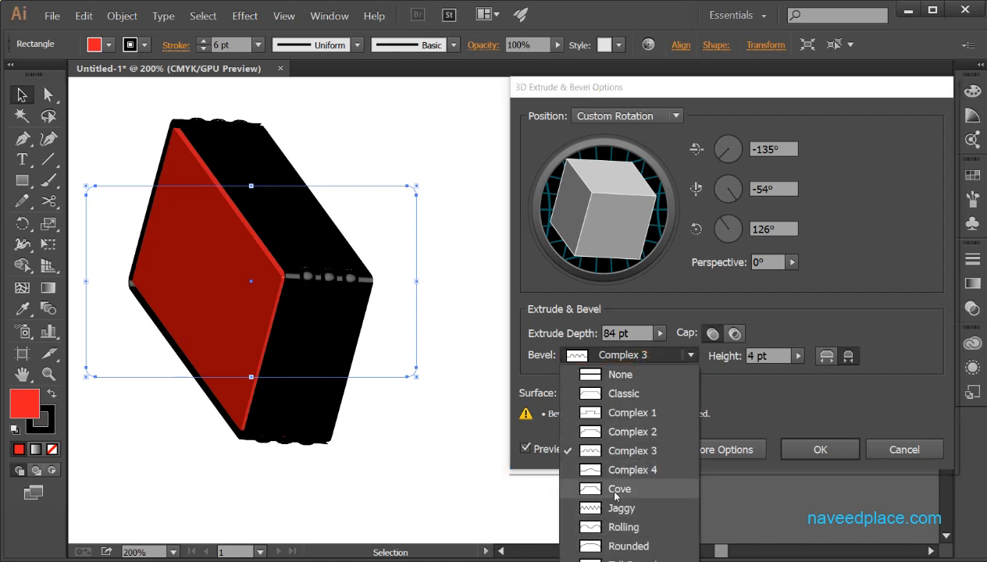
click(625, 485)
click(617, 355)
click(639, 508)
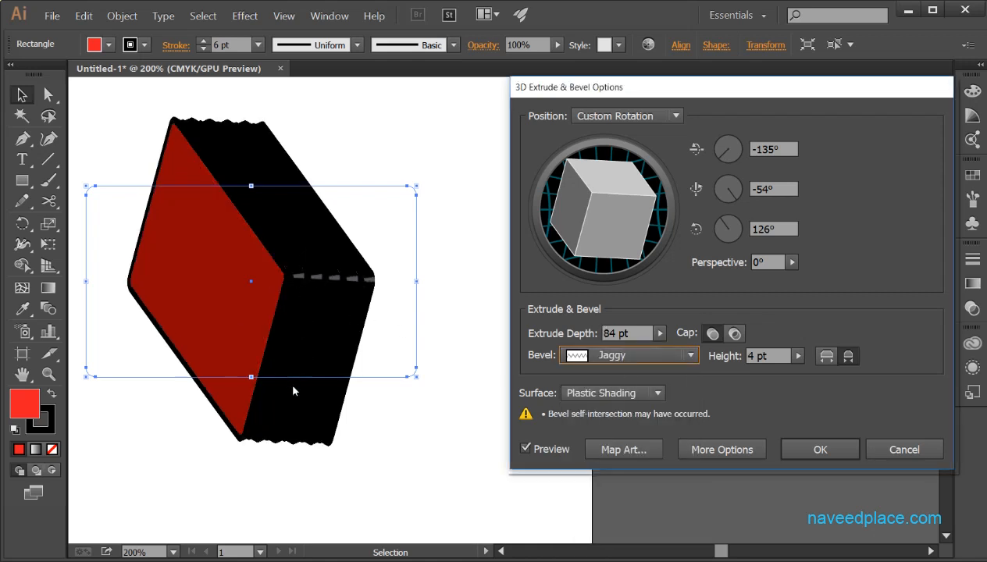
click(595, 355)
click(630, 529)
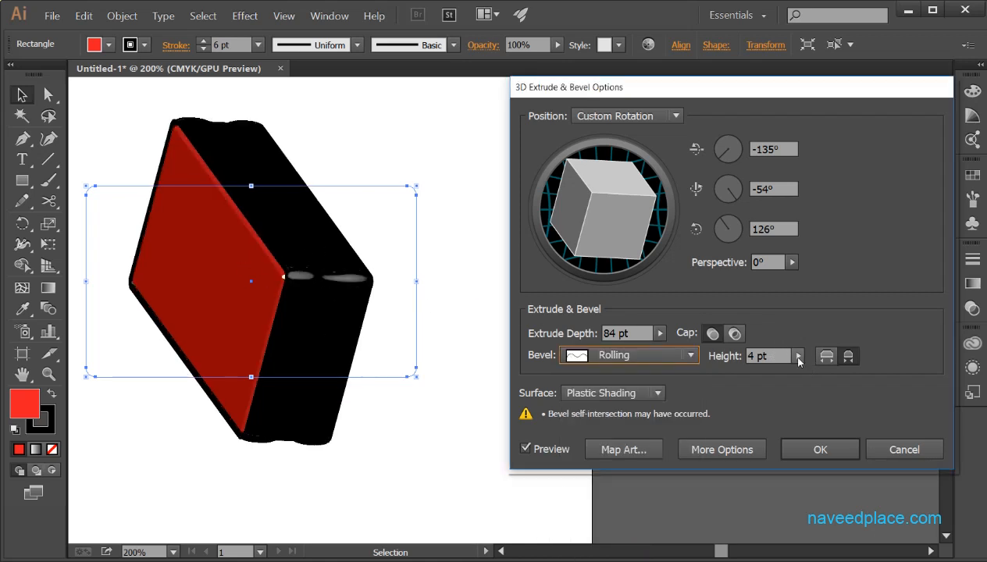
- Set the bevel height to 12 pt and try the outward bevel extent, returning to the inward extent
click(798, 356)
drag(730, 372, 730, 374)
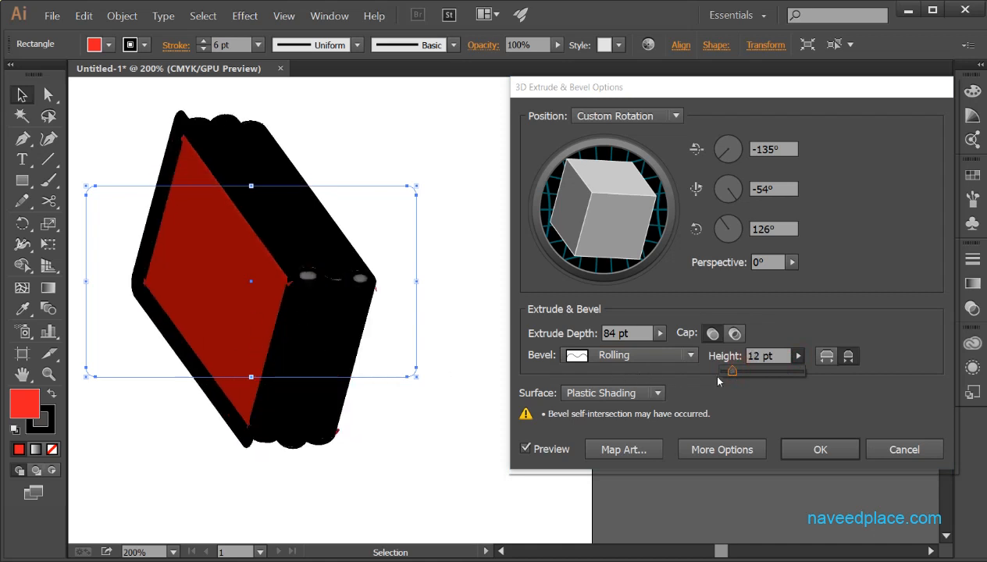
click(819, 389)
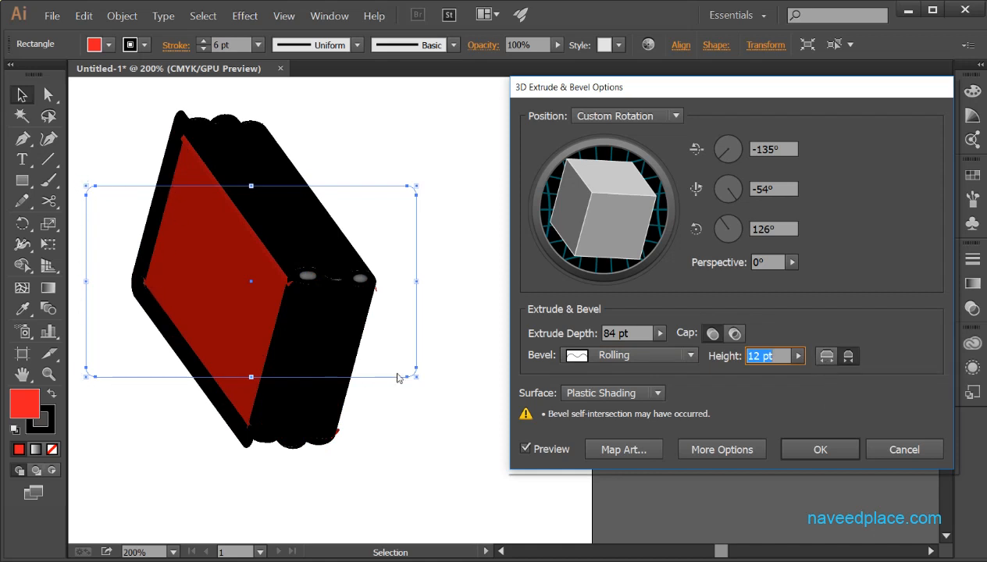
click(828, 354)
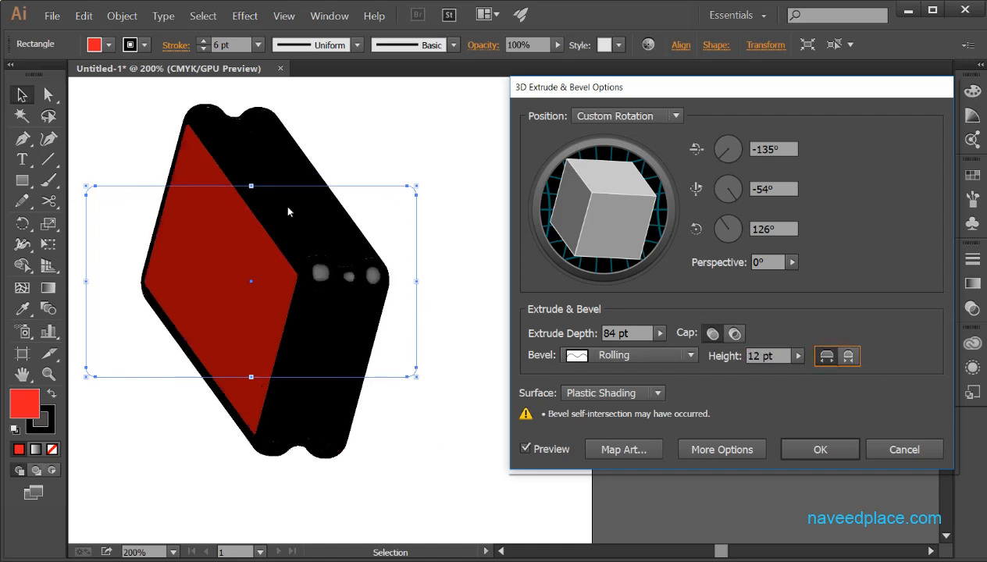
click(849, 359)
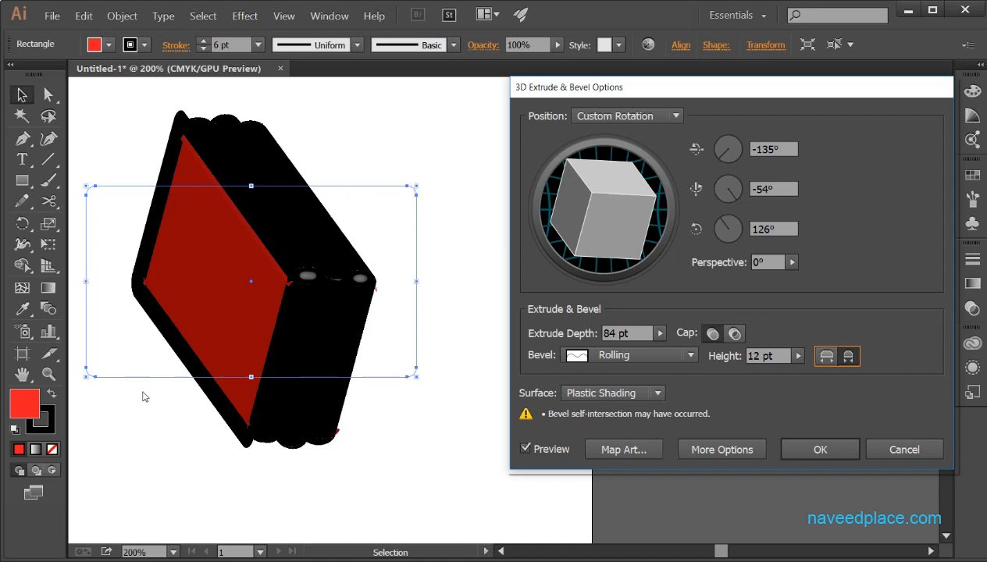
- Rotate the beveled rectangle freely to about 10° around X, -80° around Y and -26° around Z
mouse_move(600, 217)
mouse_down()
mouse_move(574, 212)
mouse_move(590, 196)
mouse_move(568, 190)
mouse_up()
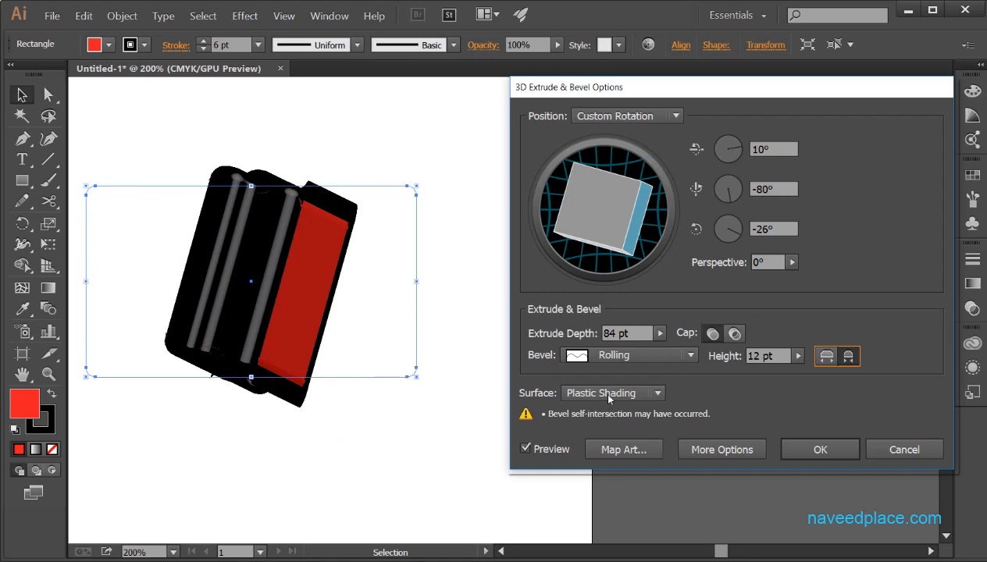
drag(648, 96, 647, 40)
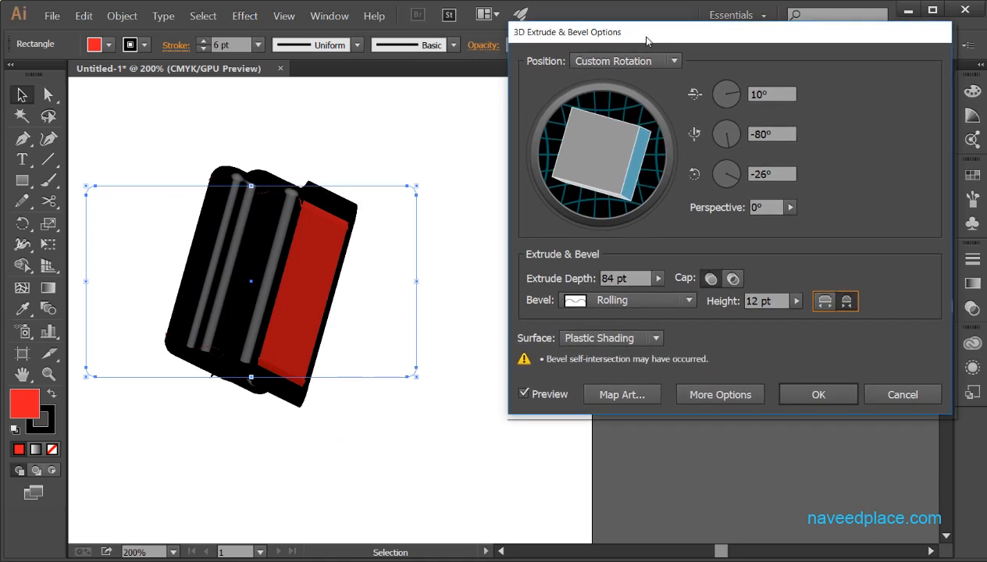
- Try the Wireframe and No Shading surfaces on the beveled rectangle, and choose Diffuse Shading
click(601, 336)
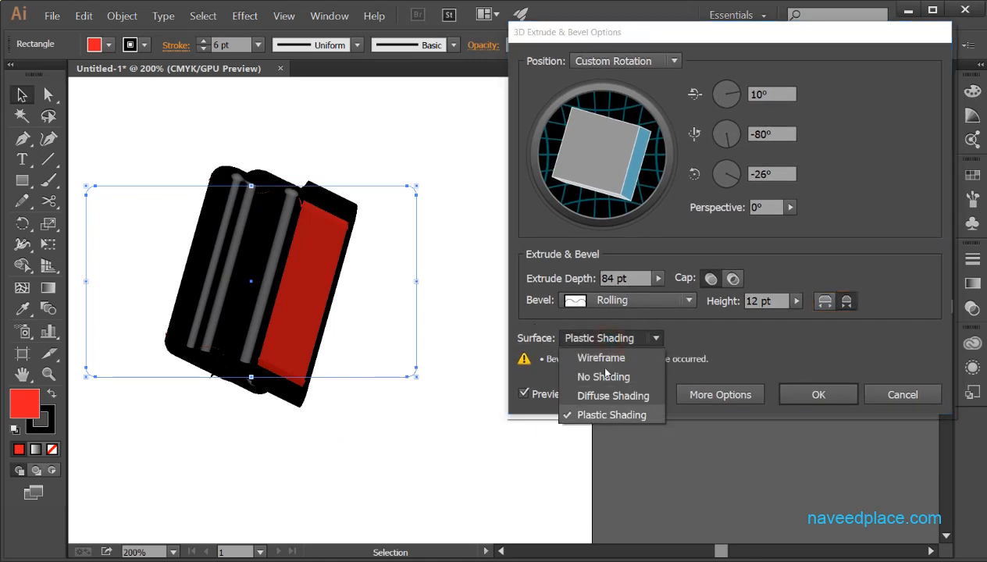
click(597, 357)
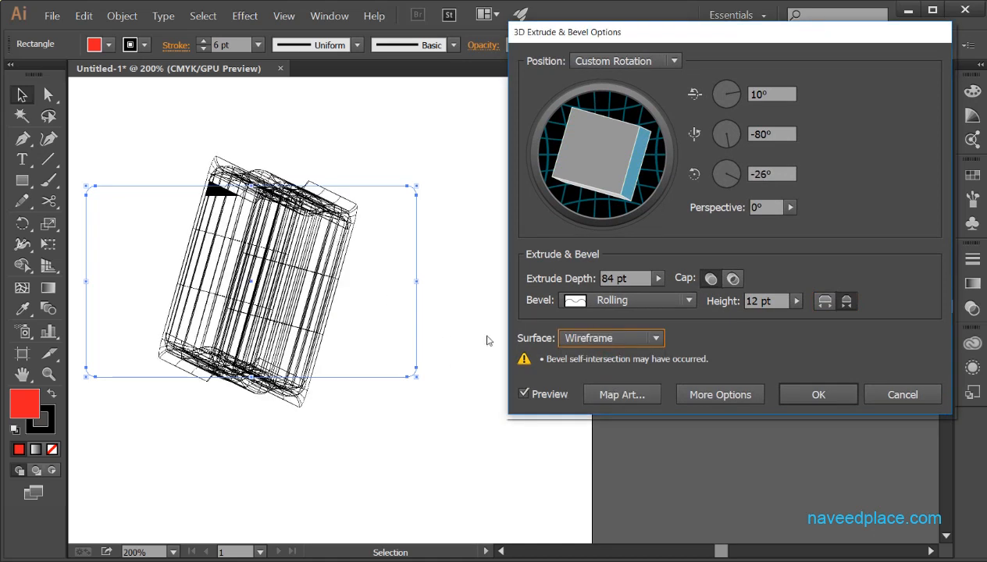
click(578, 339)
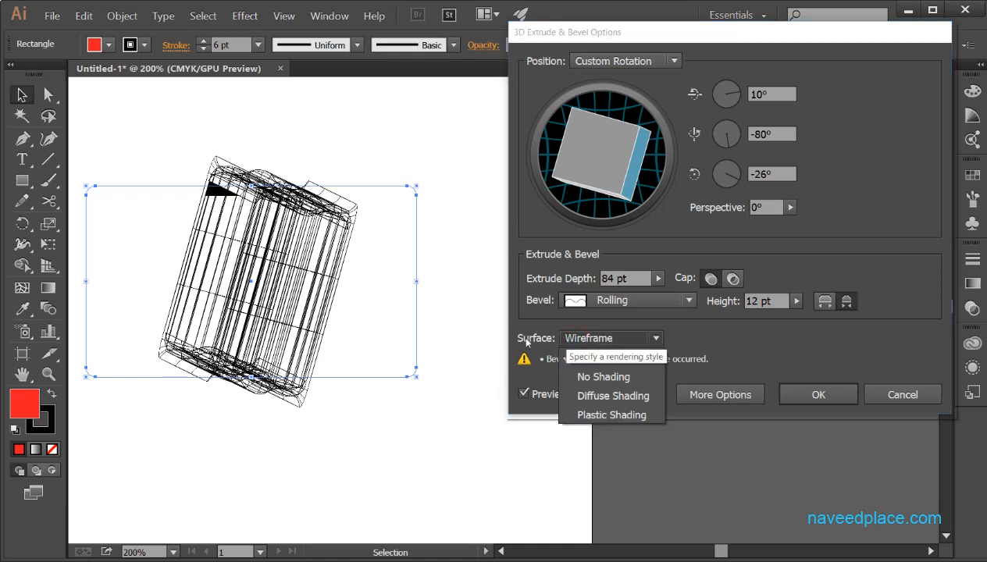
click(449, 315)
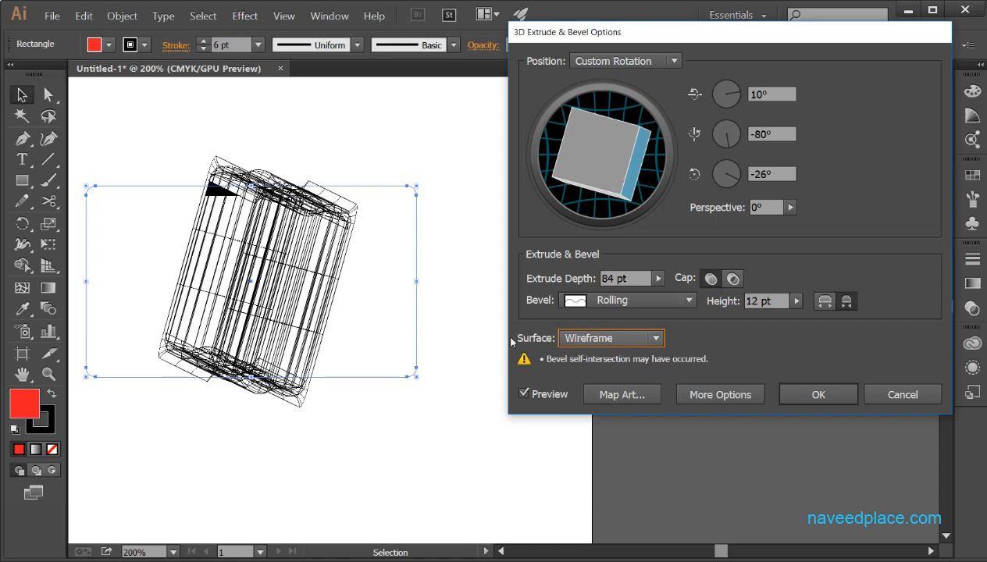
click(583, 341)
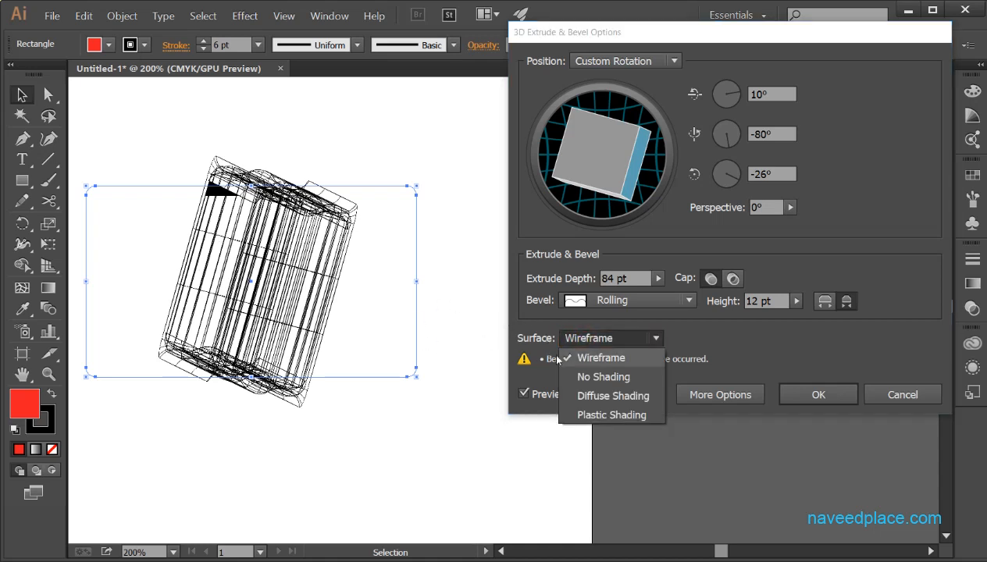
click(604, 377)
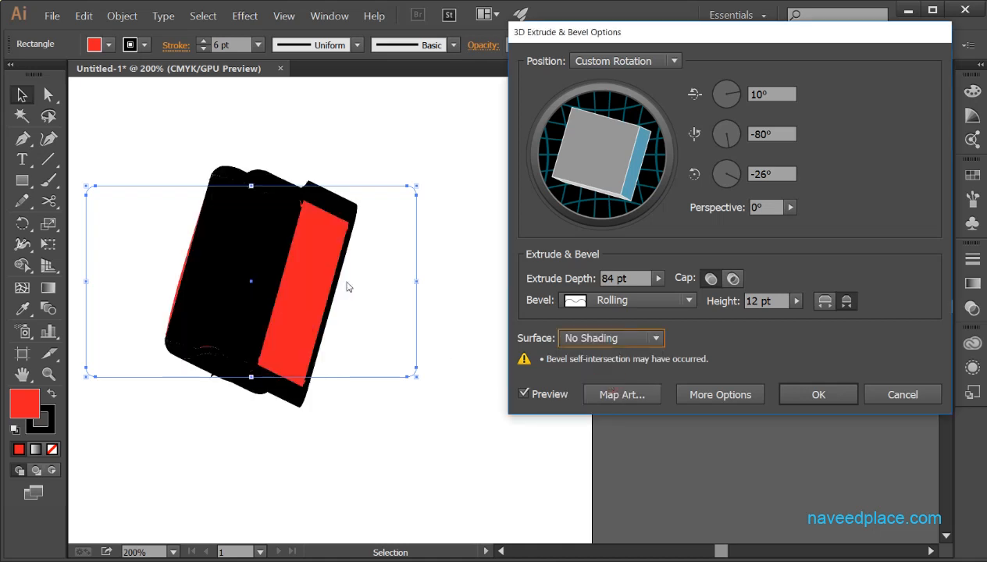
click(584, 338)
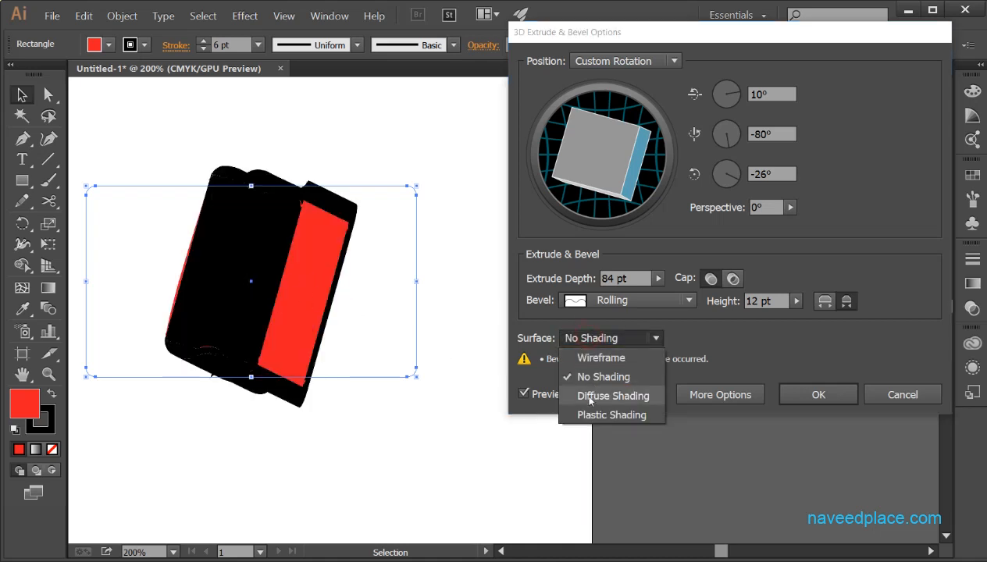
click(622, 396)
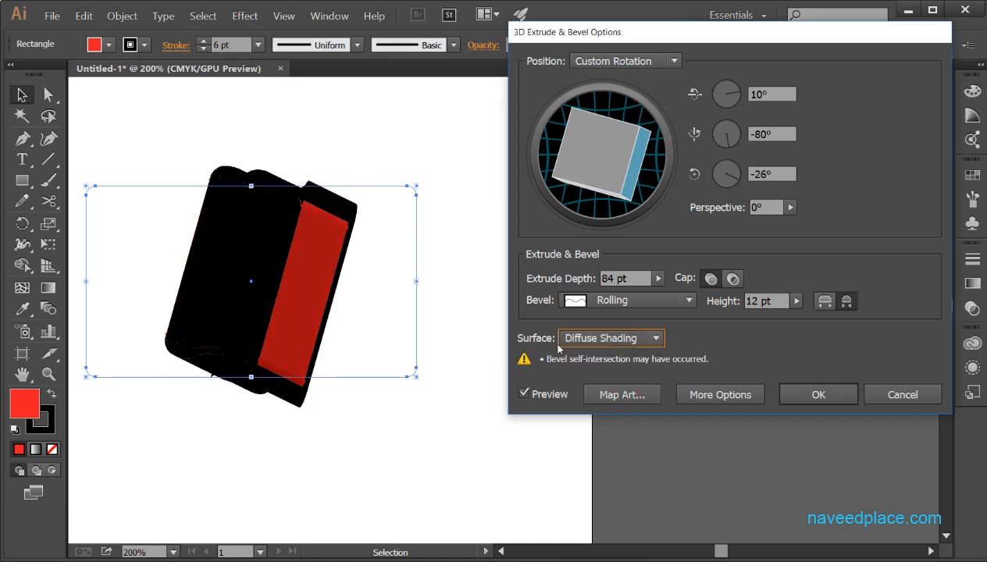
- Show the additional surface options and move the light across the sphere, leaving it slightly right of the sphere's centre
click(720, 395)
drag(718, 42, 731, 4)
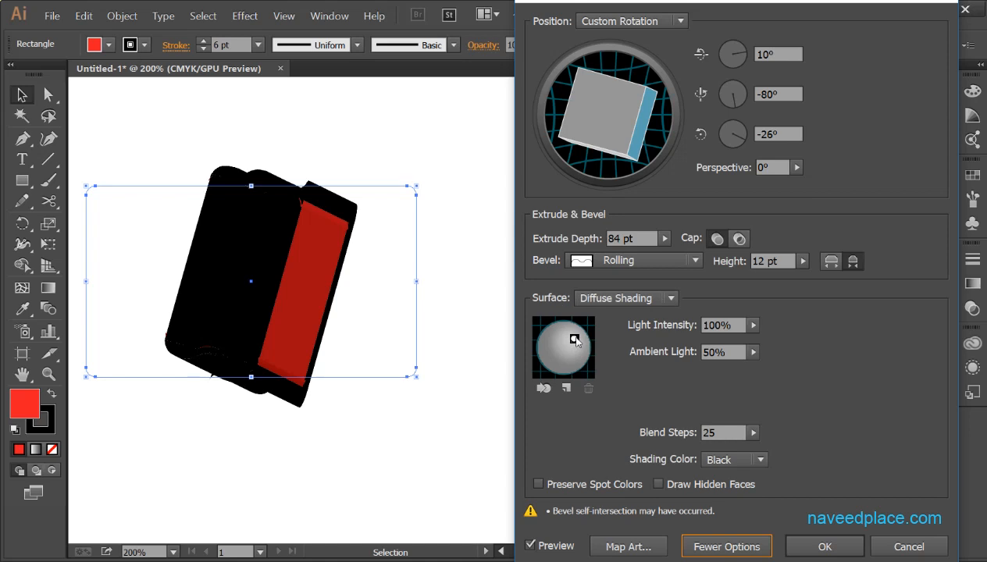
drag(575, 340, 555, 339)
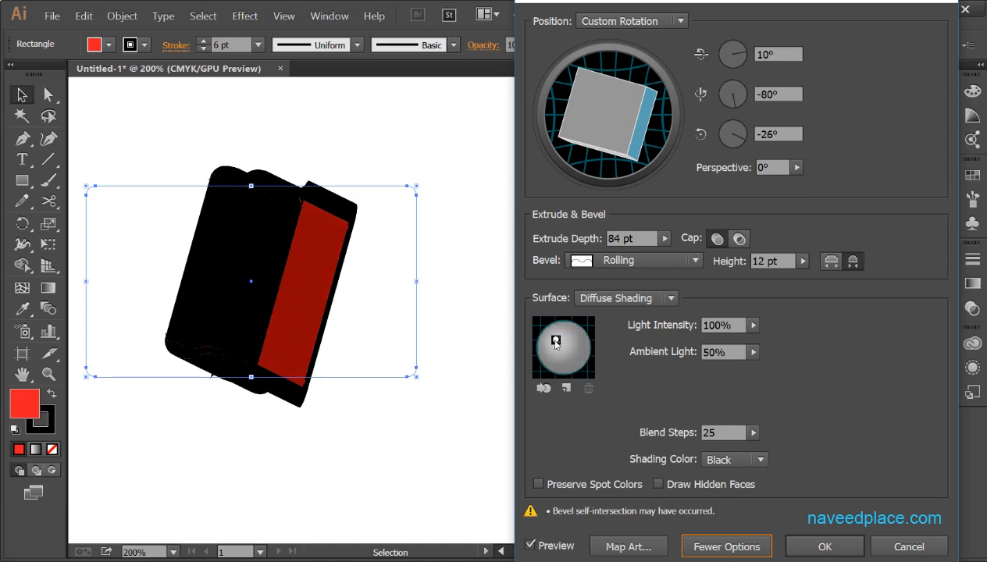
mouse_move(556, 345)
mouse_down()
mouse_move(540, 346)
mouse_move(562, 354)
mouse_move(563, 373)
mouse_move(566, 346)
mouse_move(580, 341)
mouse_move(541, 344)
mouse_move(582, 355)
mouse_move(562, 327)
mouse_move(540, 331)
mouse_move(548, 358)
mouse_move(569, 348)
mouse_up()
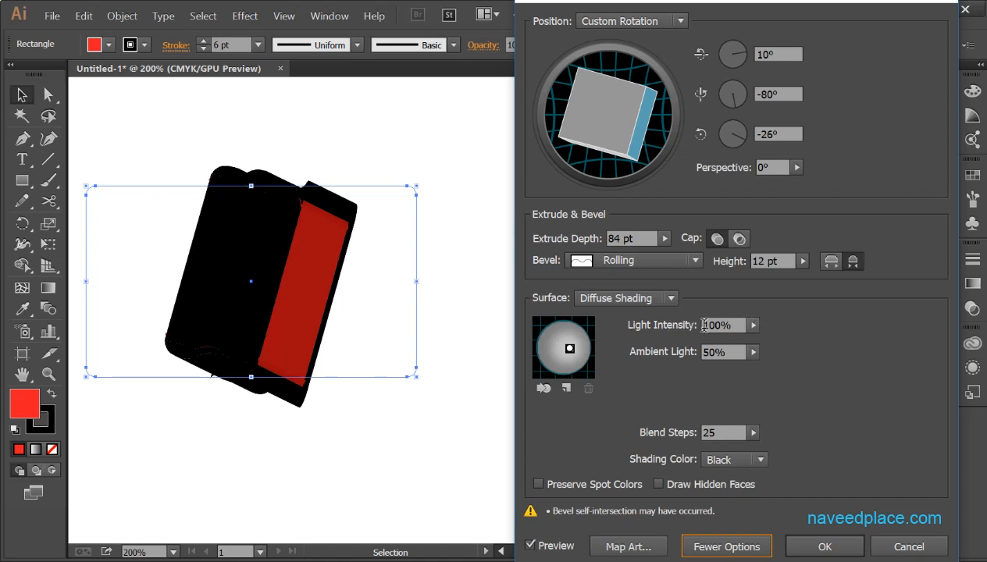
click(746, 352)
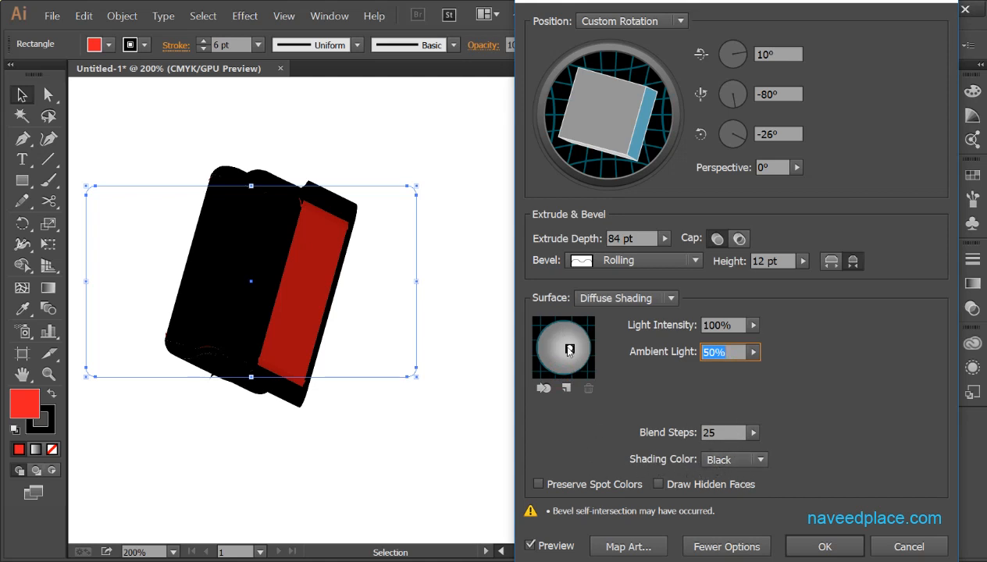
- Set the shading color to a custom yellow, EDDD15
click(761, 461)
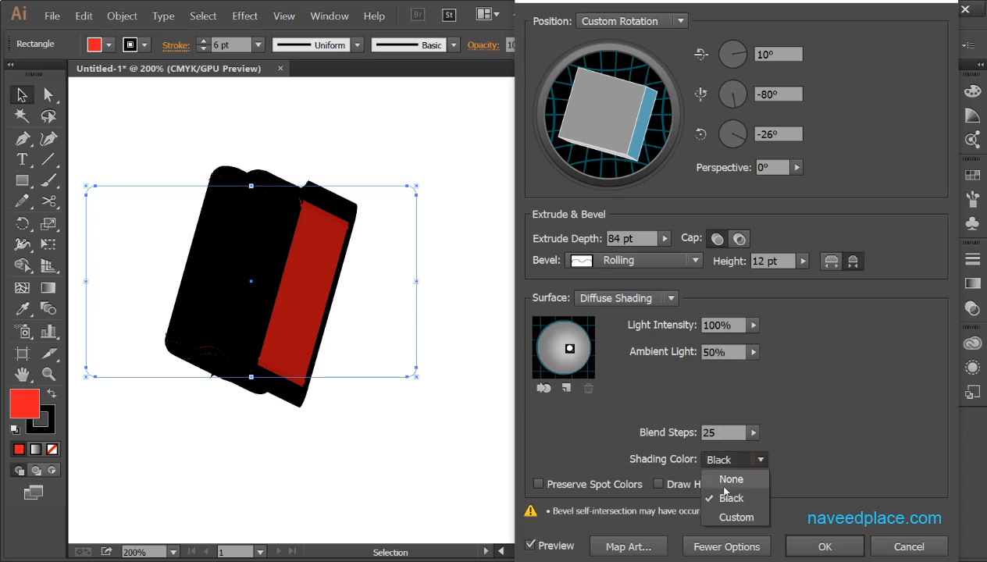
click(719, 516)
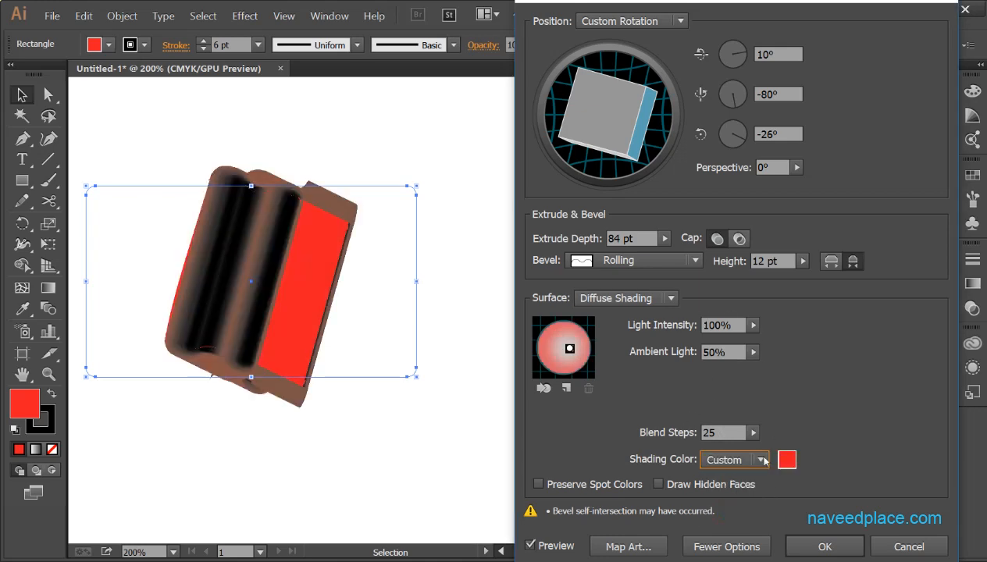
click(785, 459)
click(703, 334)
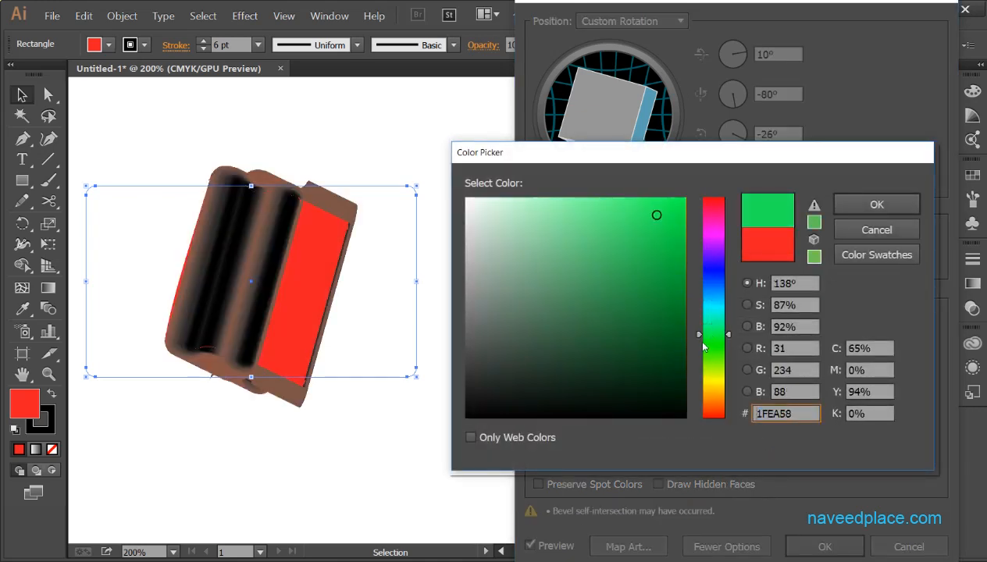
drag(702, 348, 702, 384)
drag(635, 263, 666, 213)
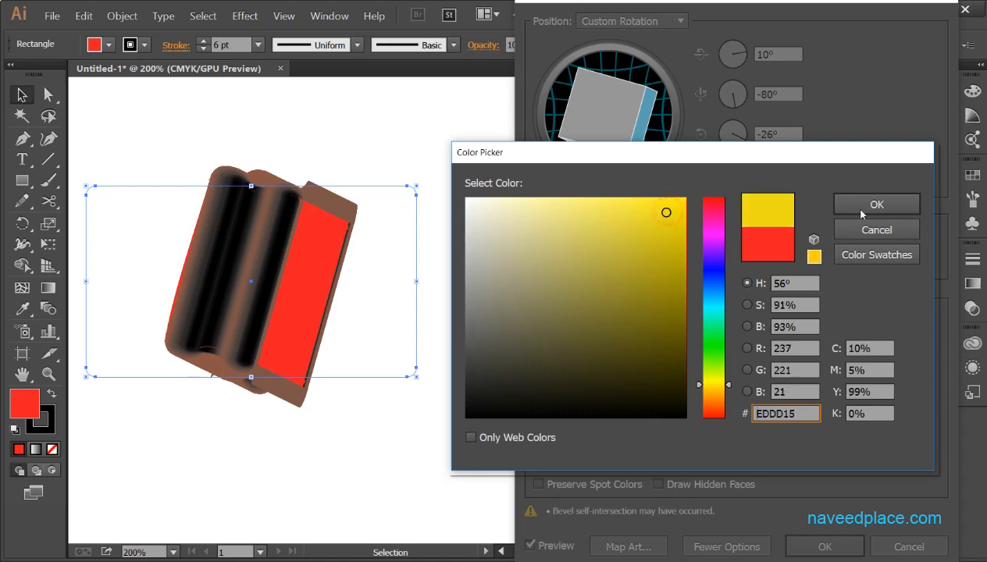
click(862, 209)
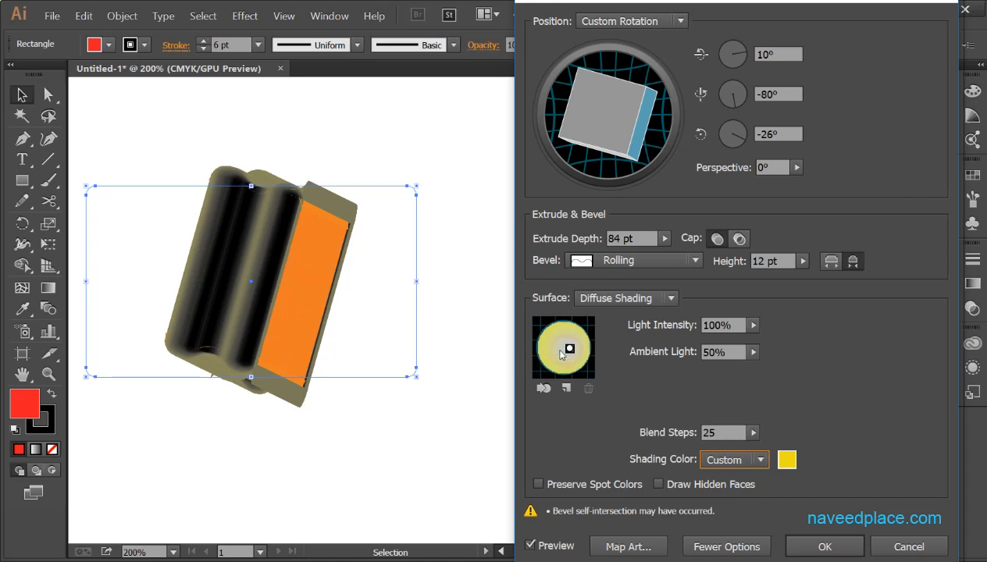
- Move the light around the shading sphere to its upper edge, and turn on Preserve Spot Colors
drag(569, 348, 558, 345)
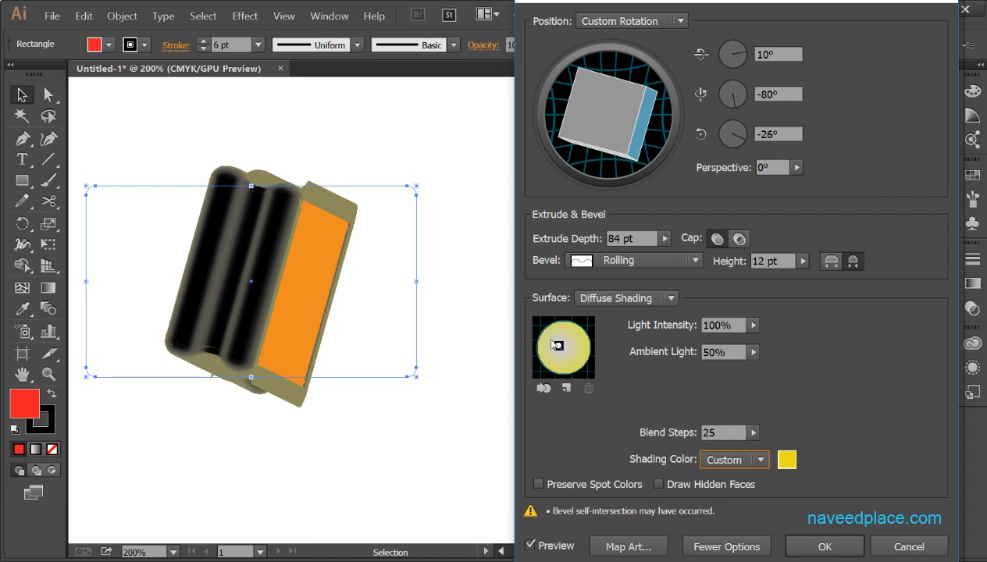
drag(560, 348, 574, 346)
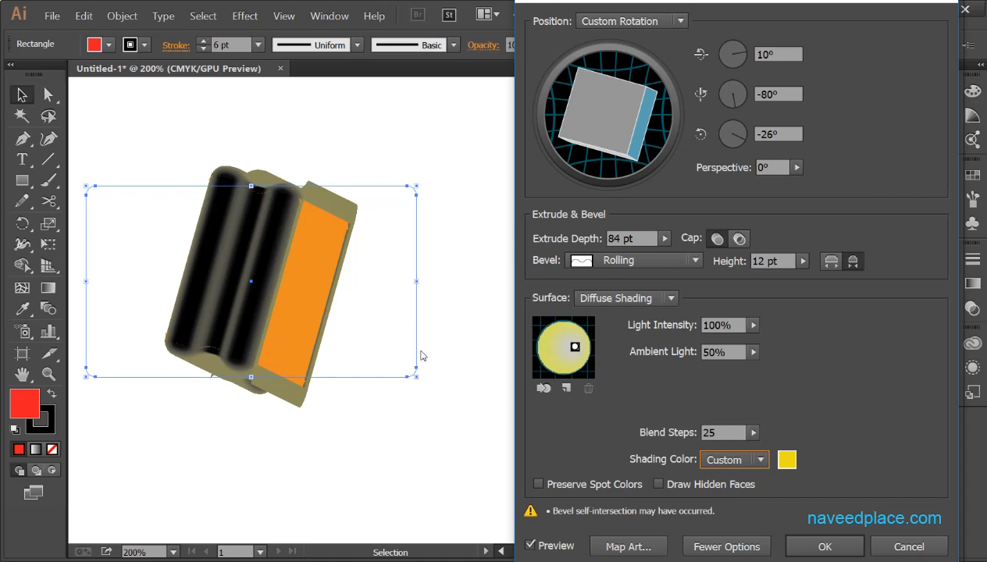
click(574, 346)
drag(575, 349, 556, 323)
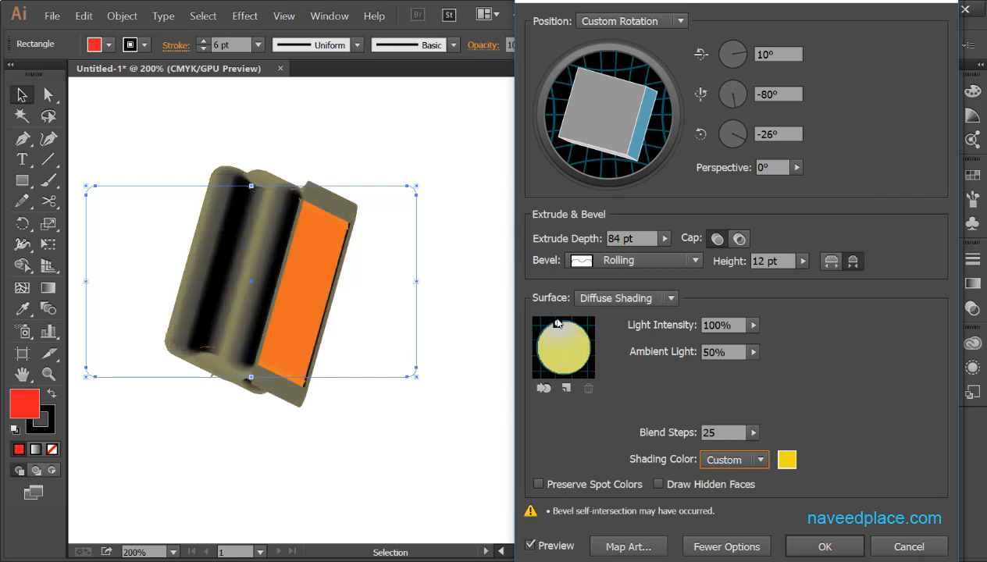
click(558, 323)
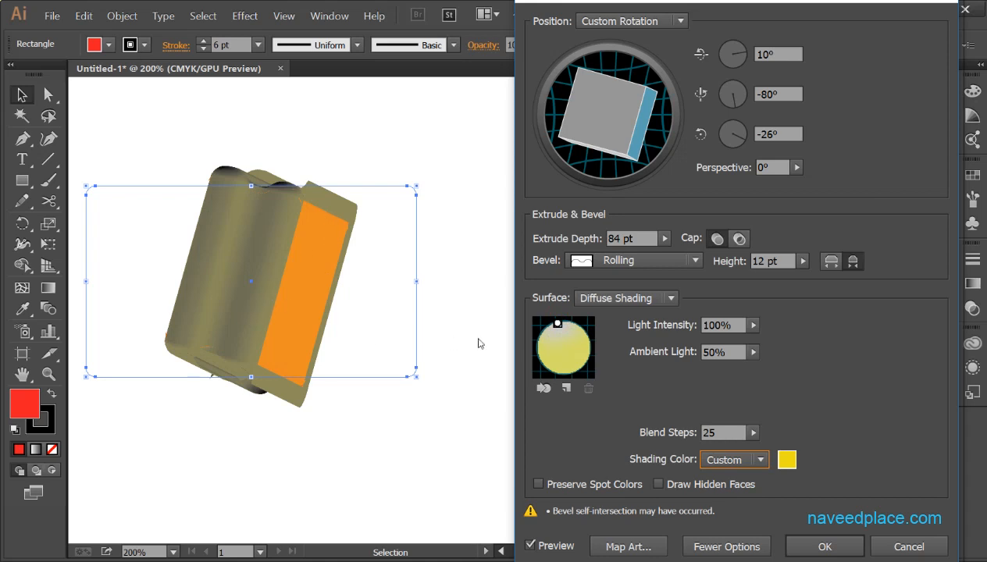
click(557, 323)
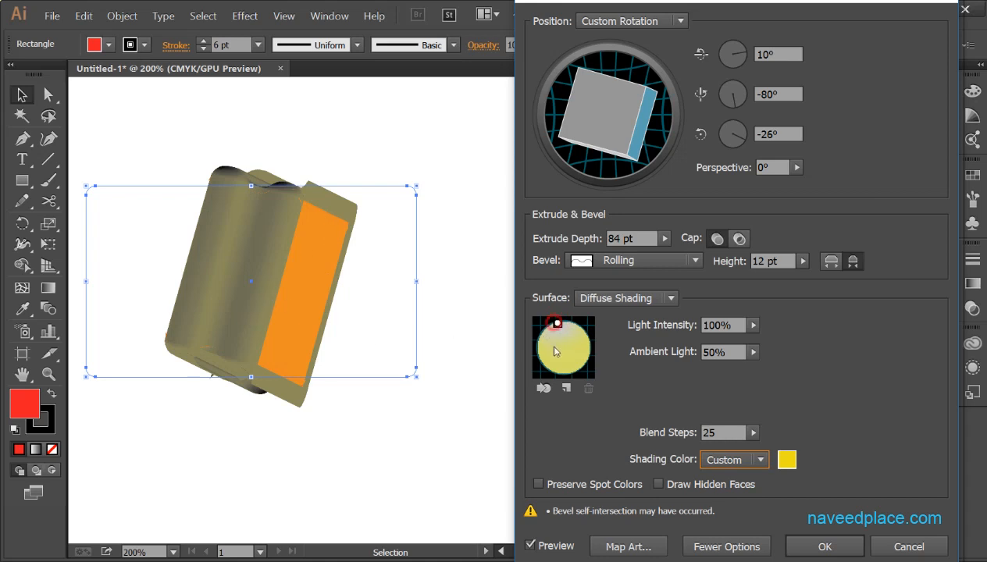
click(548, 482)
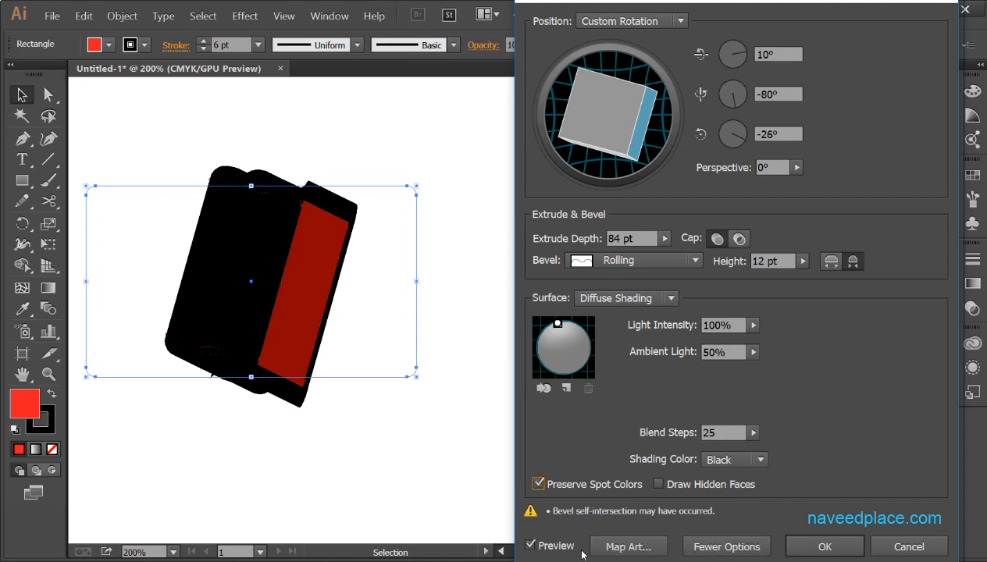
- Open the Map Art settings for the extruded rectangle and look through its first surfaces, ending on surface 2
click(625, 548)
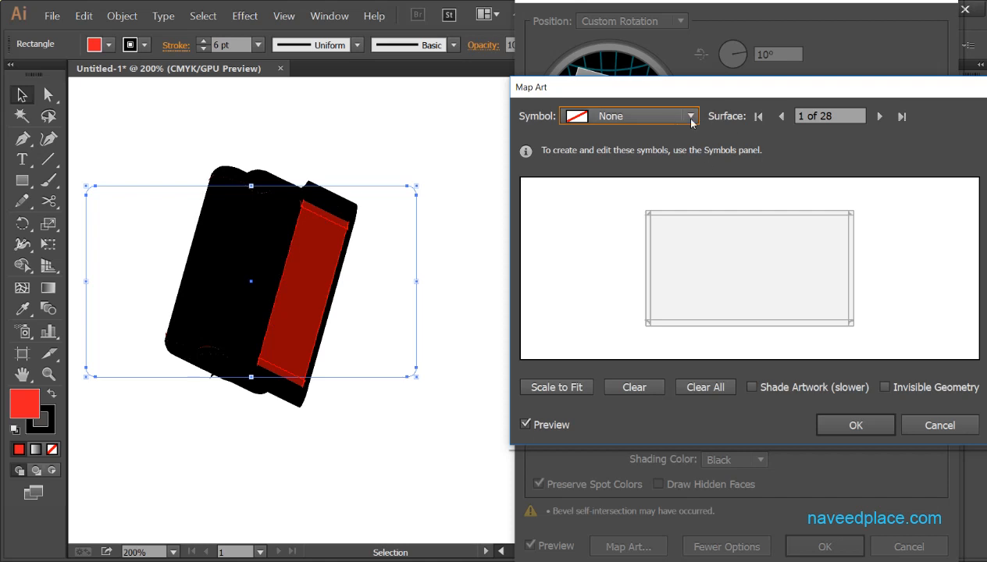
click(879, 116)
click(879, 116)
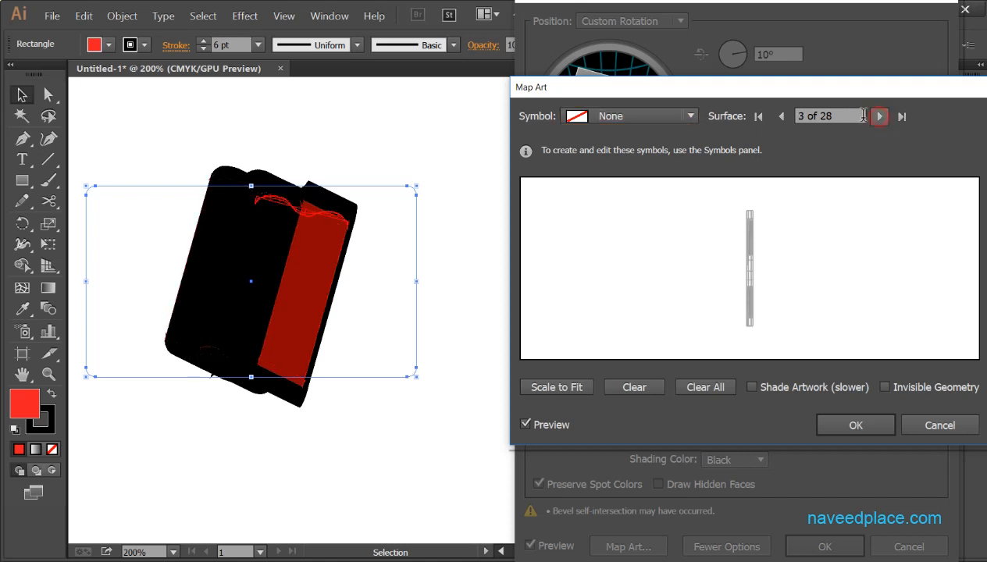
click(782, 117)
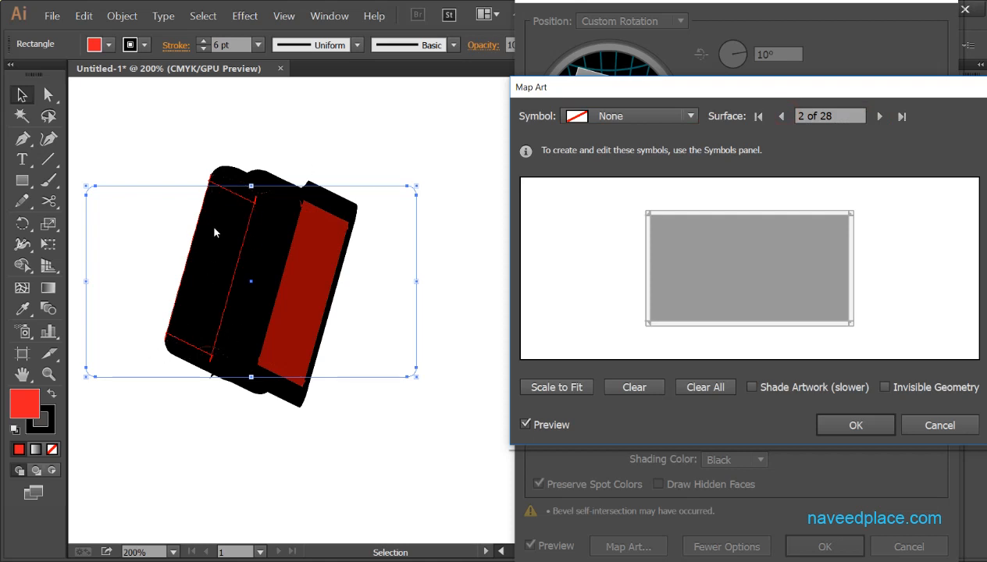
click(796, 117)
- Try the Process Rectangle symbol on surface 2, replace it with Gerbera, and enlarge the flower within the surface
click(628, 116)
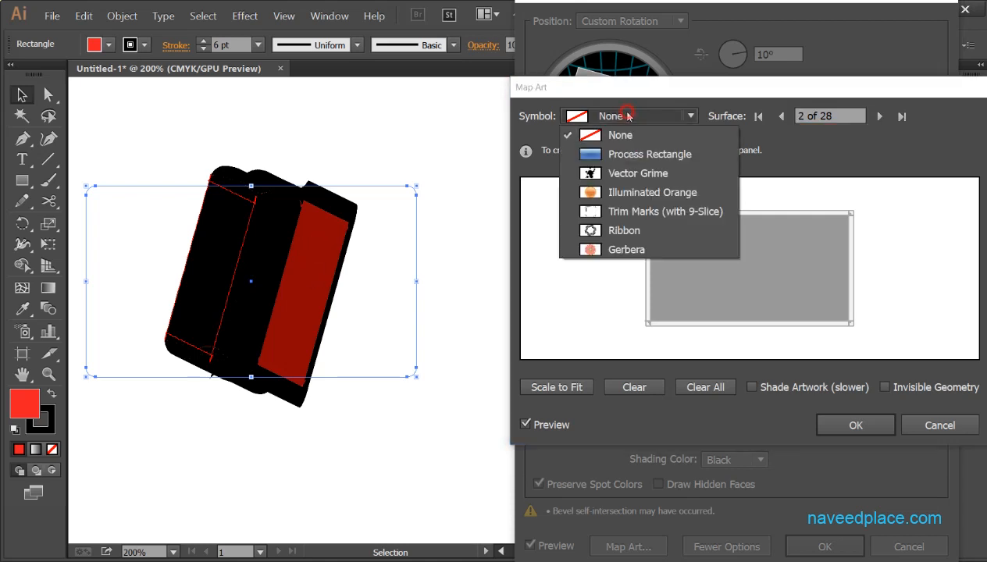
click(651, 154)
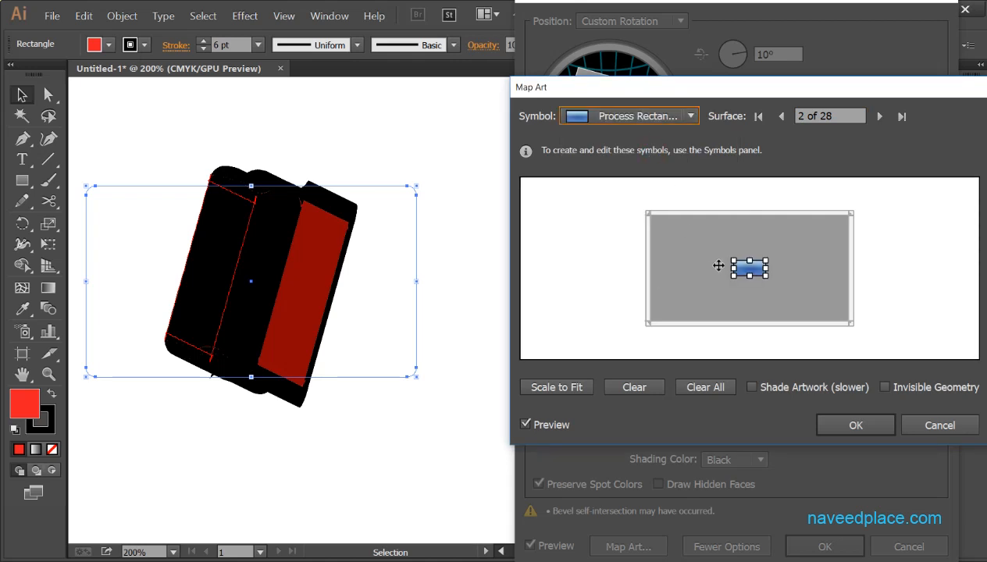
click(647, 116)
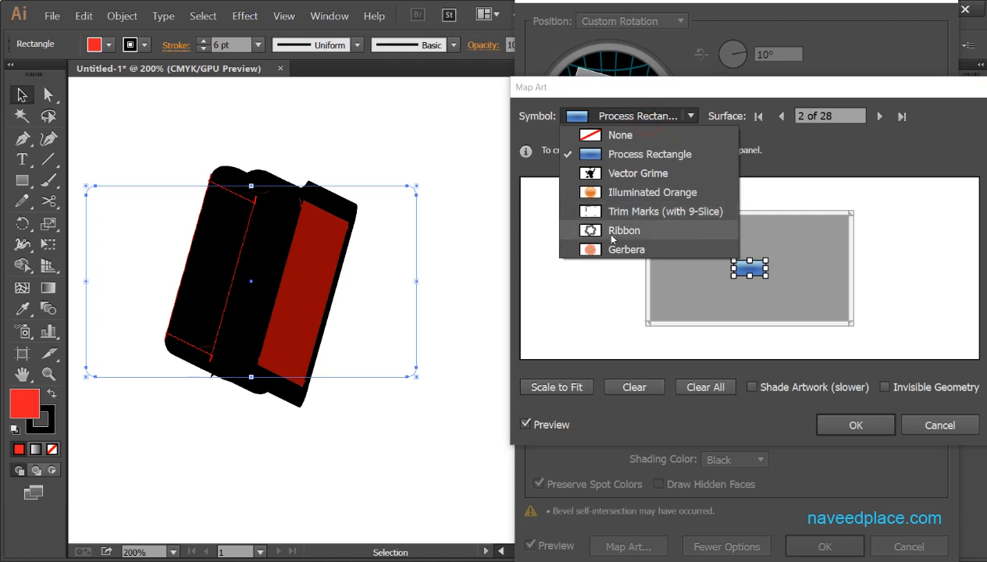
click(613, 259)
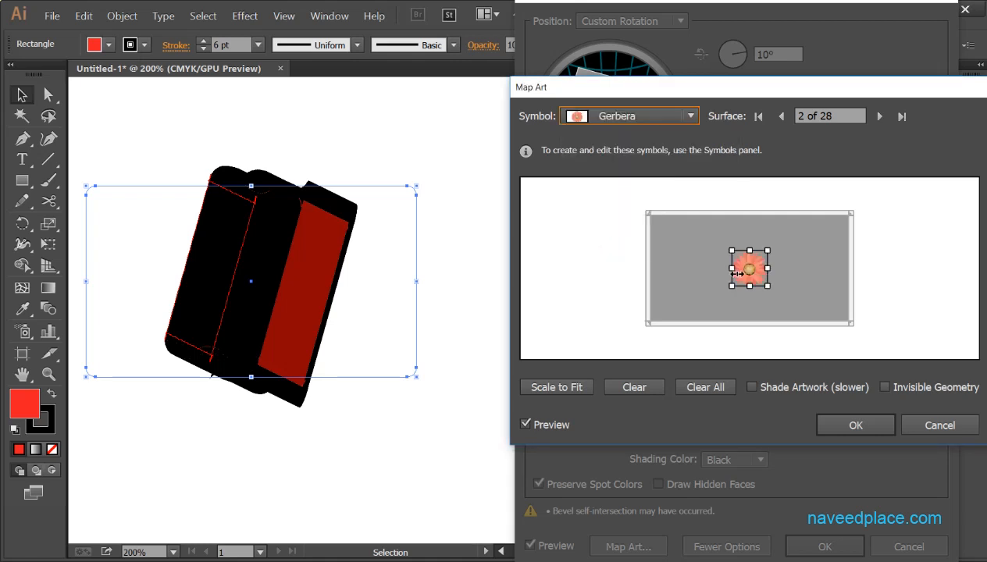
drag(726, 285, 716, 245)
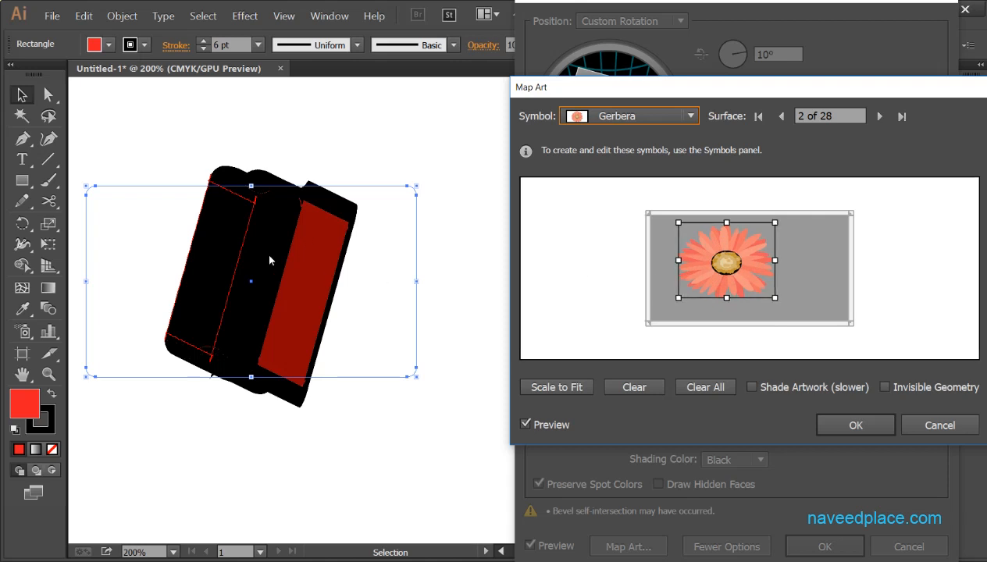
- Go through the surfaces to surface 8 and map the Process Rectangle symbol onto it
click(879, 116)
click(879, 117)
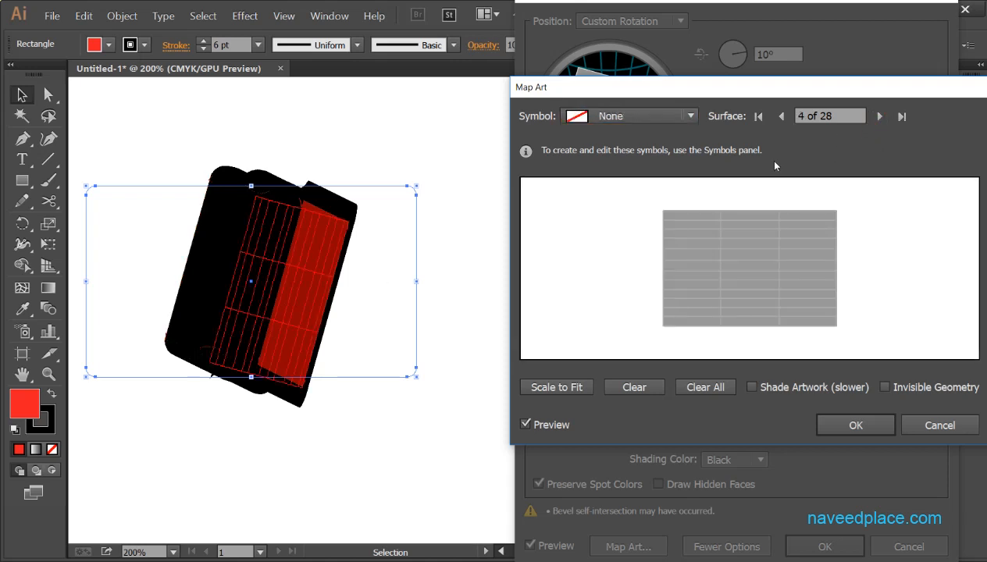
click(878, 116)
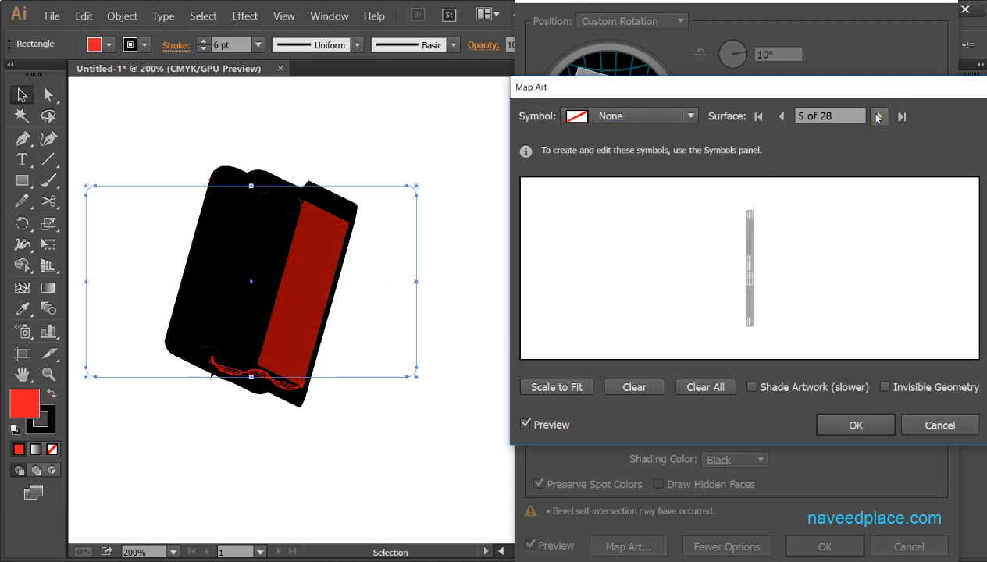
click(879, 116)
click(879, 117)
click(879, 116)
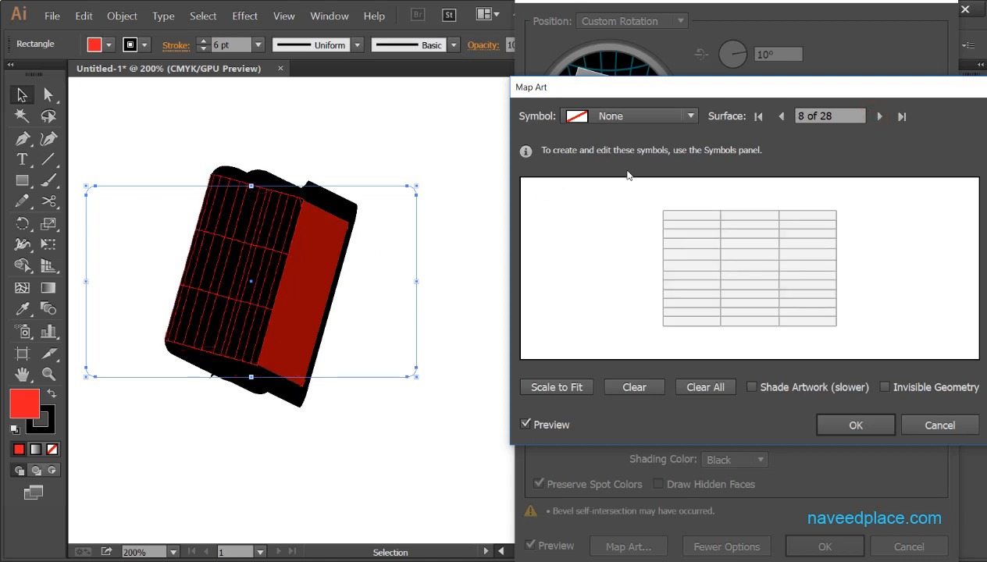
click(621, 117)
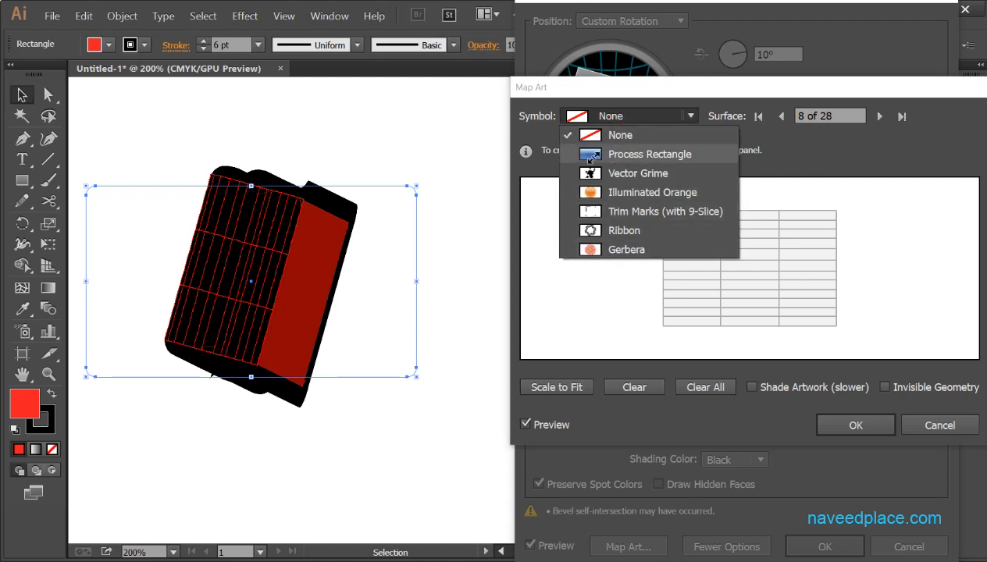
click(652, 155)
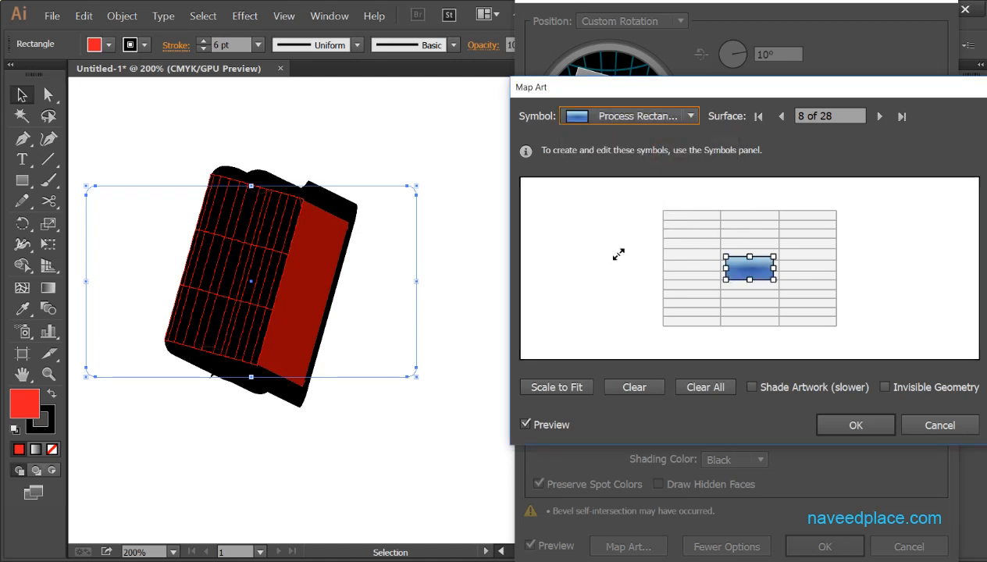
- Enlarge and stretch the mapped blue symbol by hand until it covers nearly all of surface 8
drag(725, 279, 712, 247)
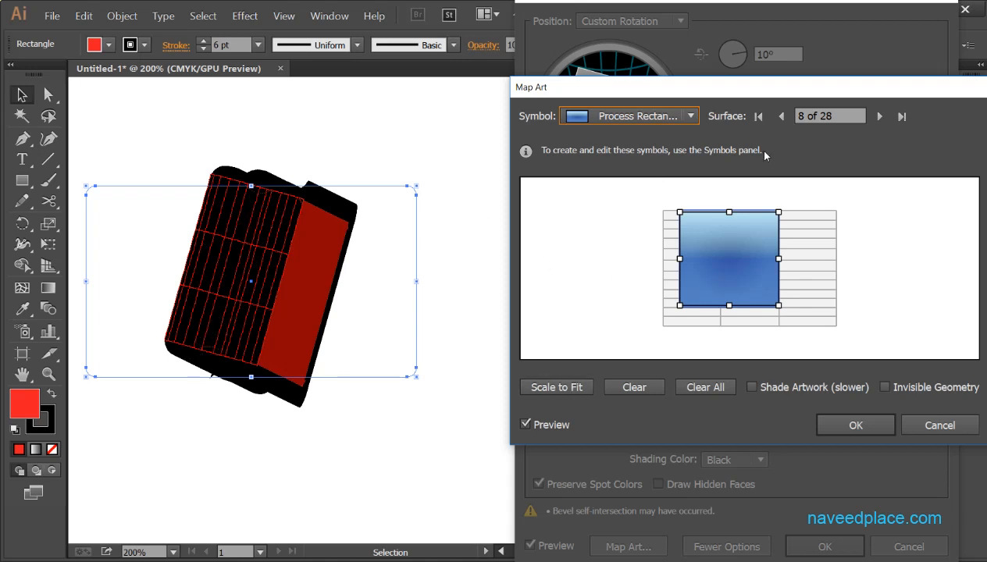
drag(728, 255, 834, 264)
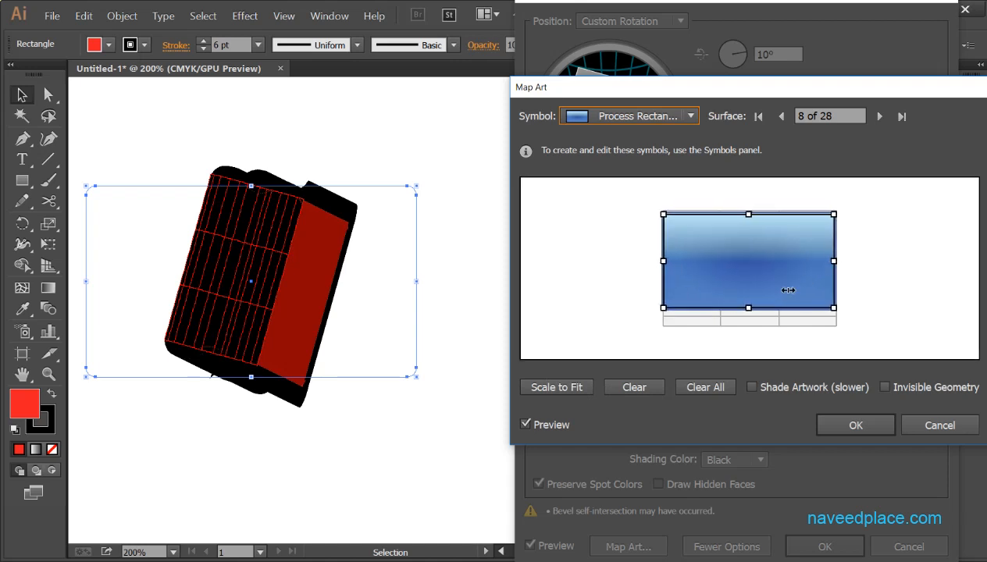
drag(747, 308, 749, 320)
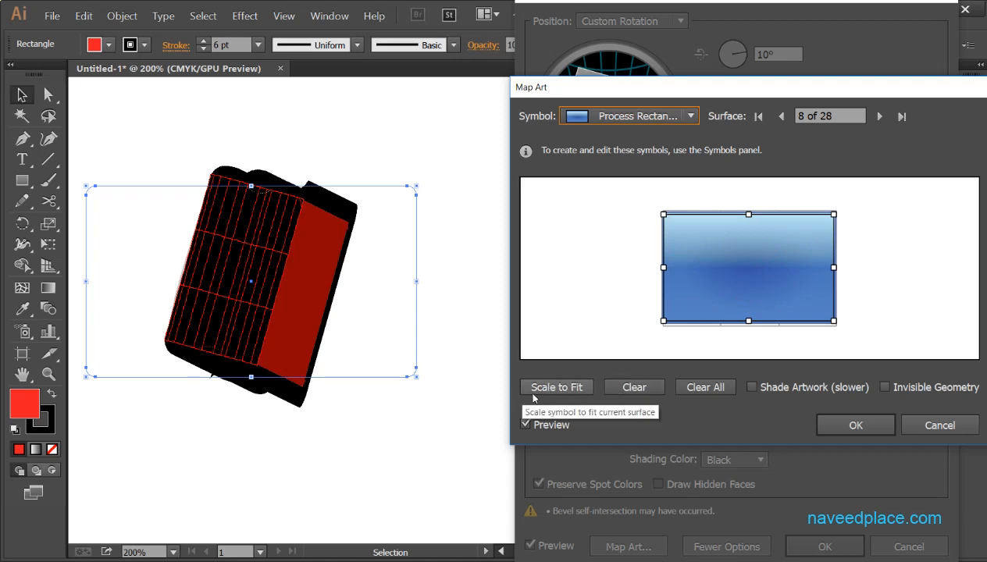
- Move and shrink the mapped symbol, scale it to fit surface 8, and discard the Map Art changes
drag(786, 269, 760, 260)
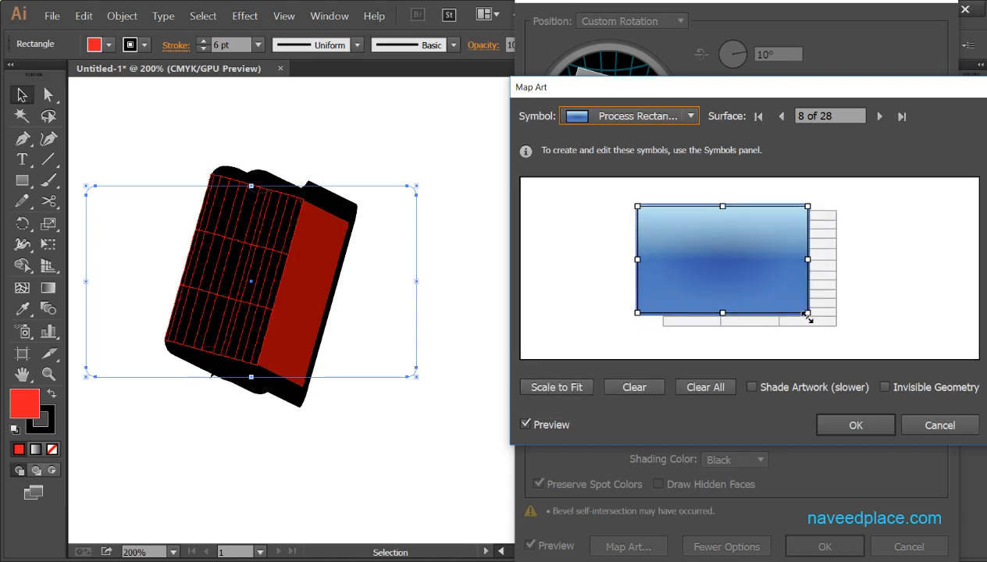
drag(805, 312, 765, 263)
drag(679, 224, 717, 235)
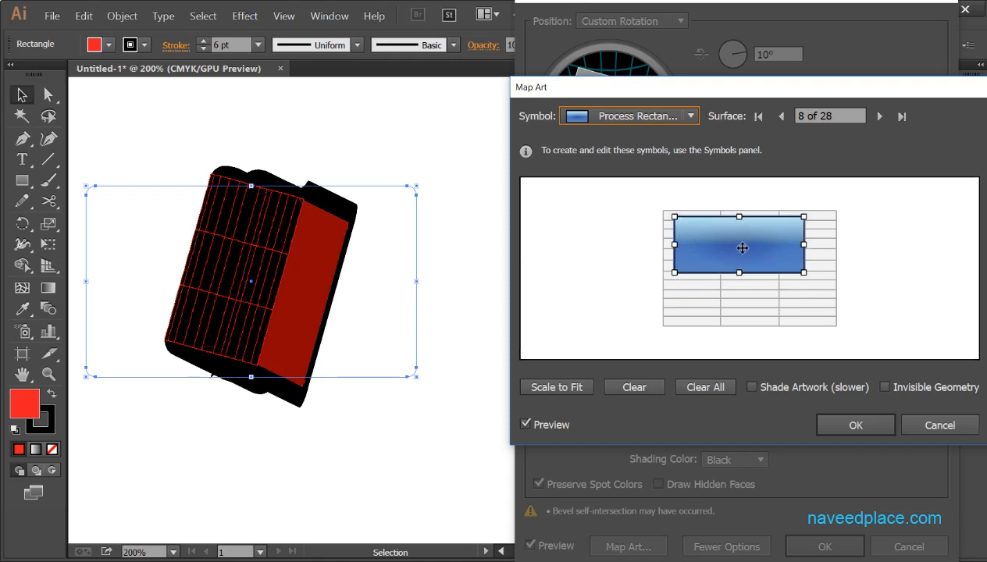
click(560, 388)
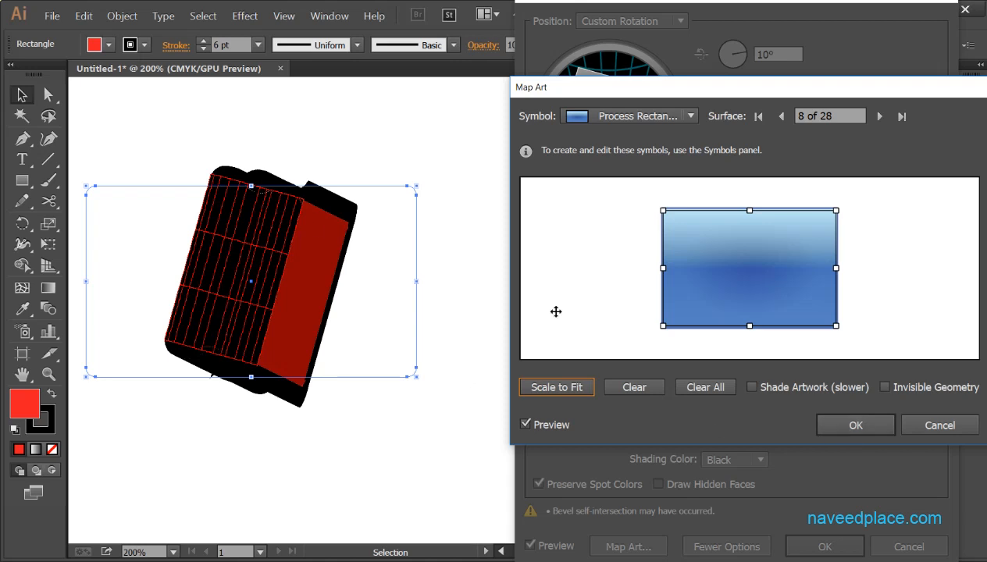
click(926, 429)
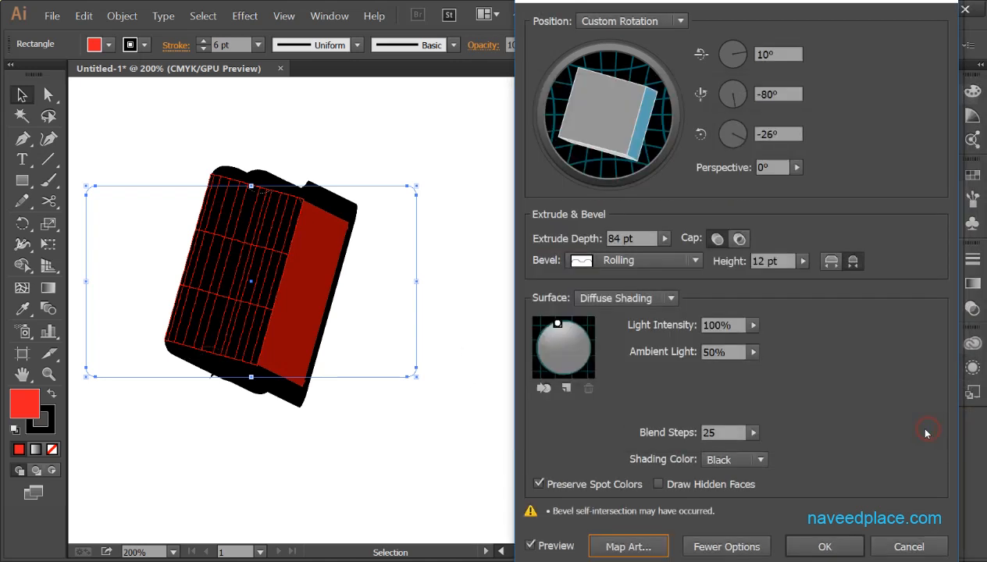
- Set the surface to Plastic Shading and move the light close to the centre of the shading sphere
click(636, 298)
click(626, 373)
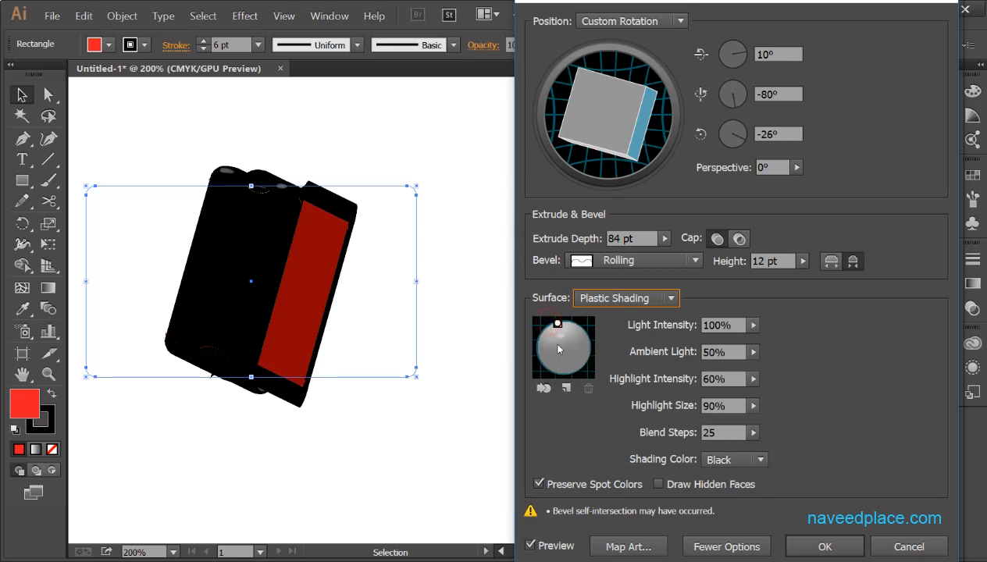
click(598, 299)
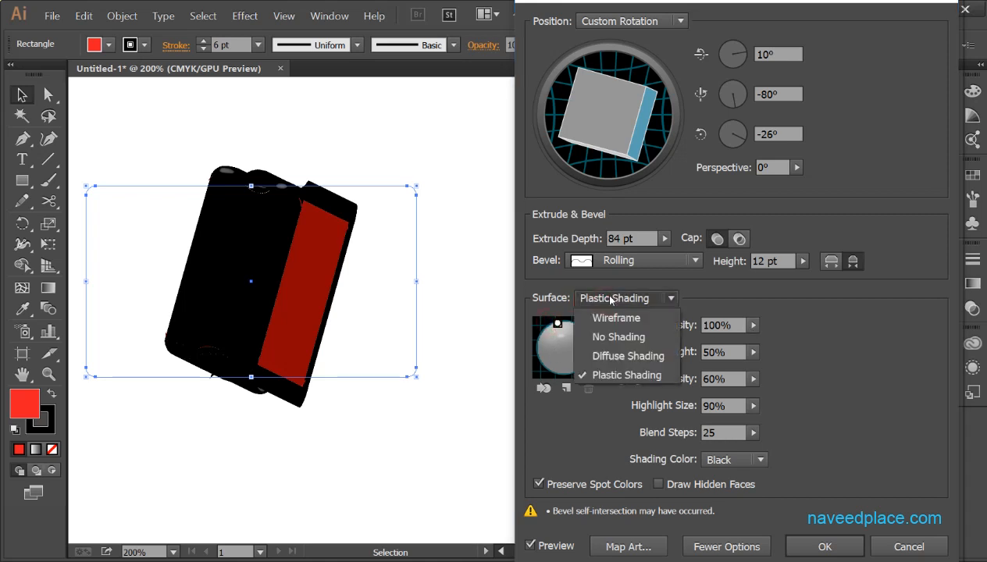
click(589, 396)
drag(558, 323, 564, 344)
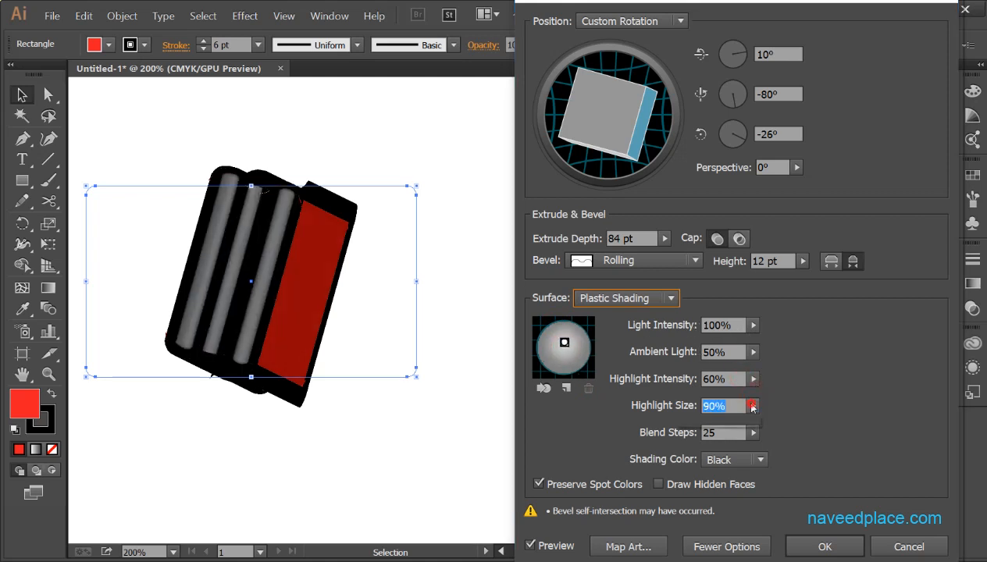
- Set the highlight size to 100%, the blend steps to 151 and the shading color to None
click(753, 405)
mouse_move(747, 421)
mouse_down()
mouse_move(713, 422)
mouse_move(504, 344)
mouse_move(765, 430)
mouse_move(761, 423)
mouse_up()
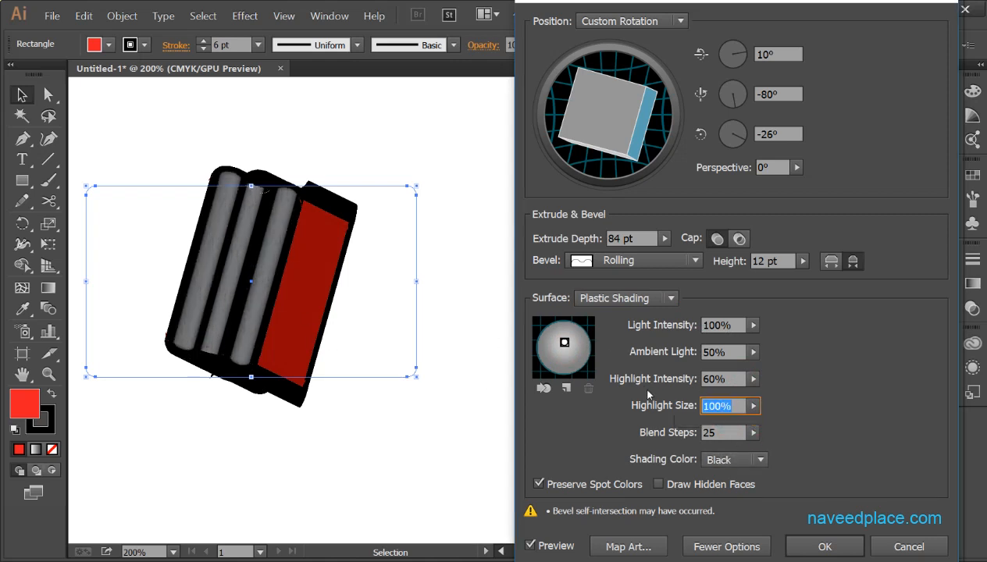
click(754, 432)
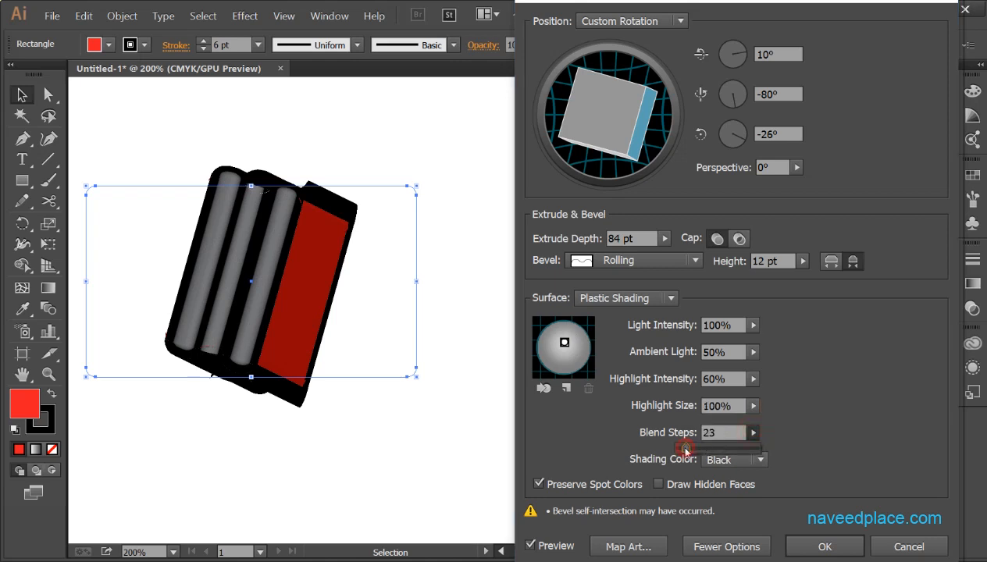
mouse_move(685, 450)
mouse_down()
mouse_move(710, 450)
mouse_move(687, 453)
mouse_up()
click(744, 460)
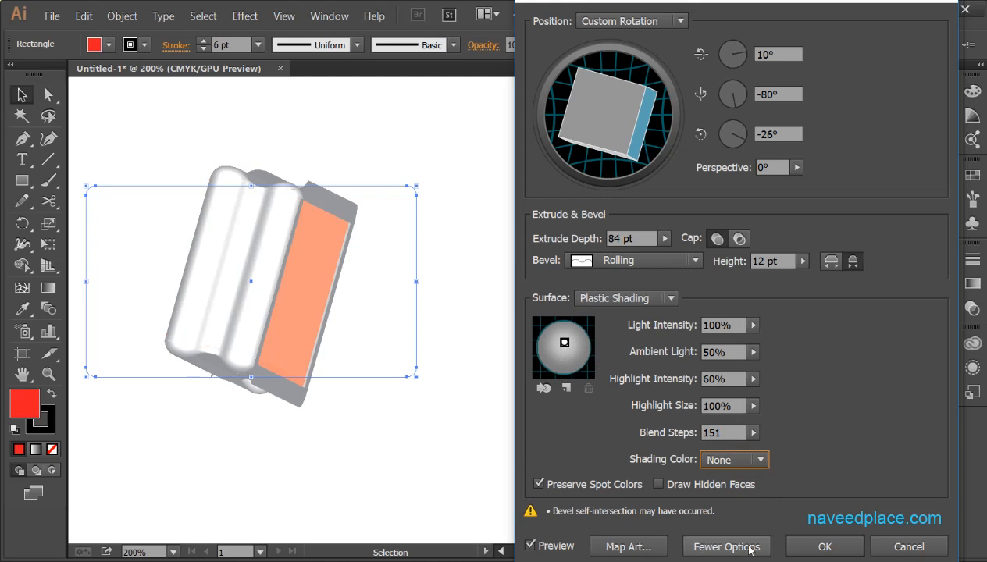
- Hide the additional surface options, close the 3D settings, and delete the extruded rectangle from the artboard
click(716, 548)
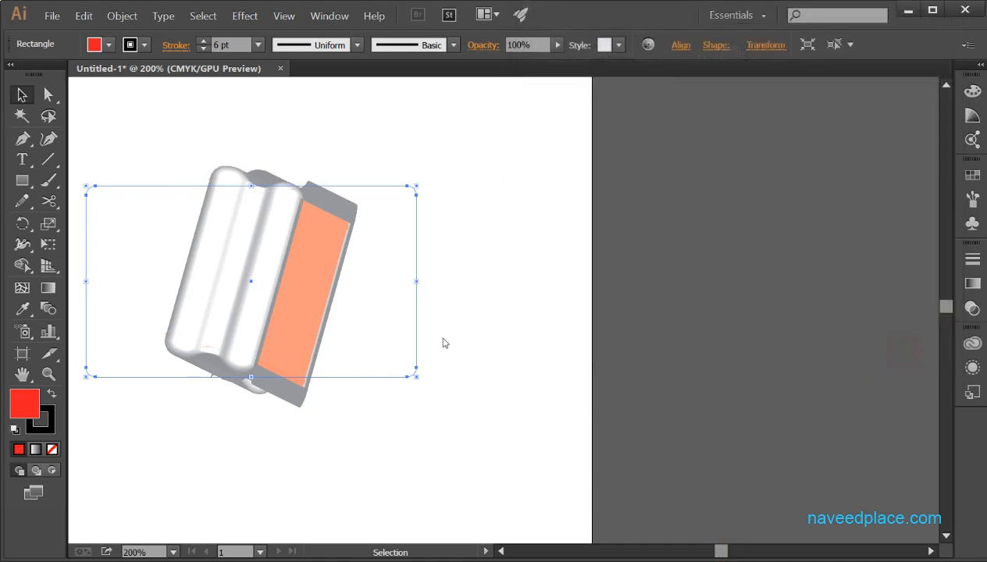
click(894, 353)
key(Delete)
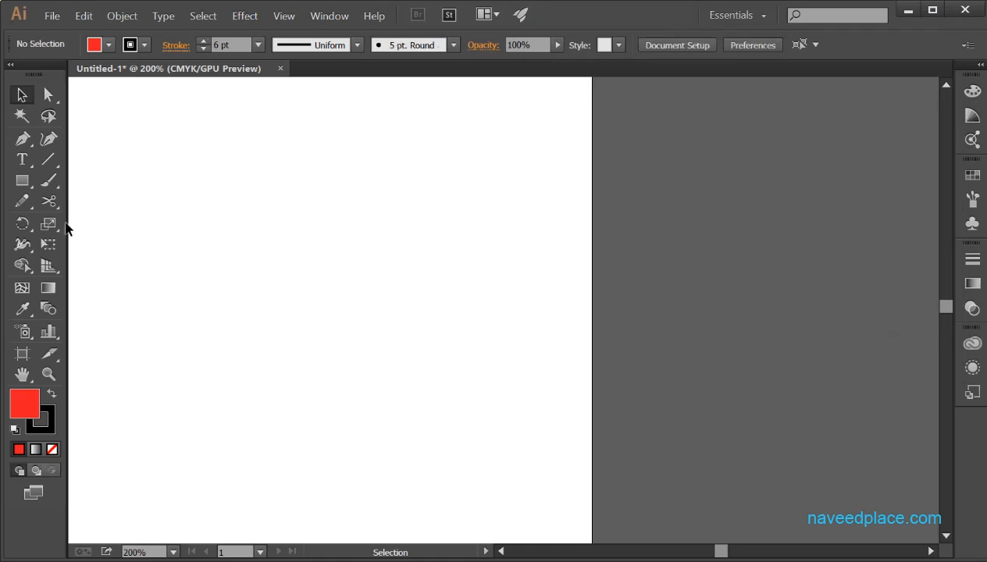
drag(22, 181, 67, 207)
click(77, 224)
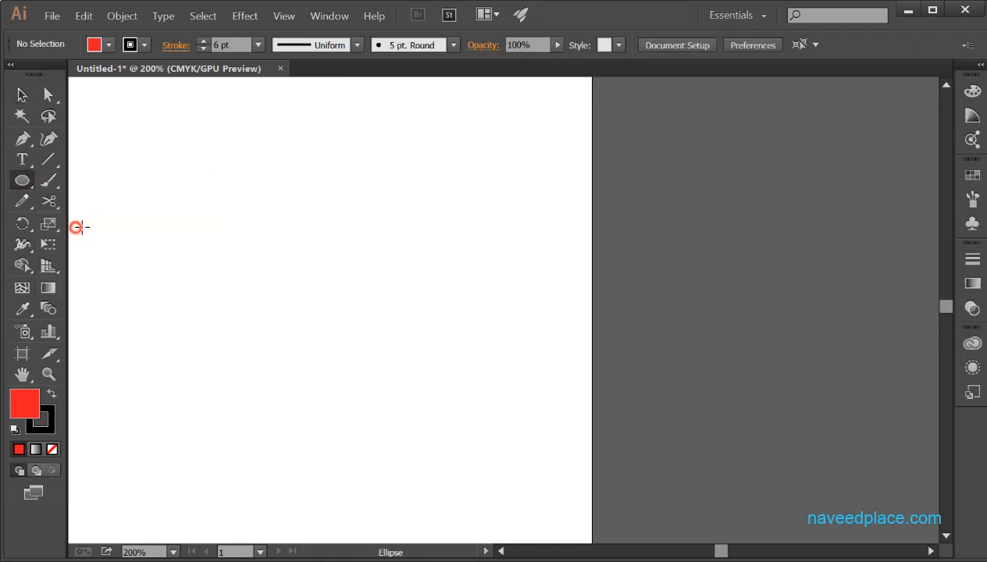
mouse_move(283, 220)
mouse_down()
mouse_move(339, 332)
mouse_move(481, 430)
mouse_up()
click(481, 429)
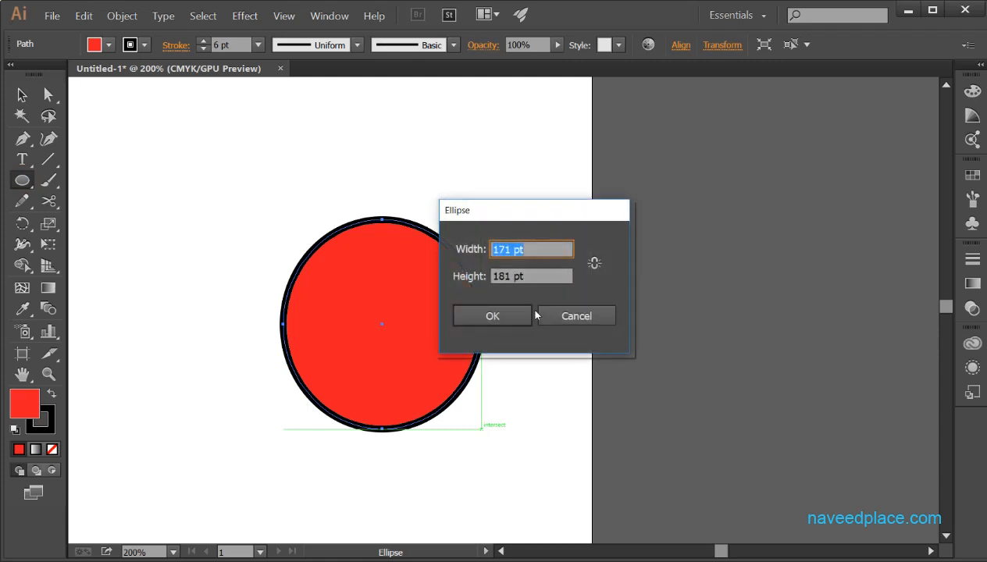
click(562, 314)
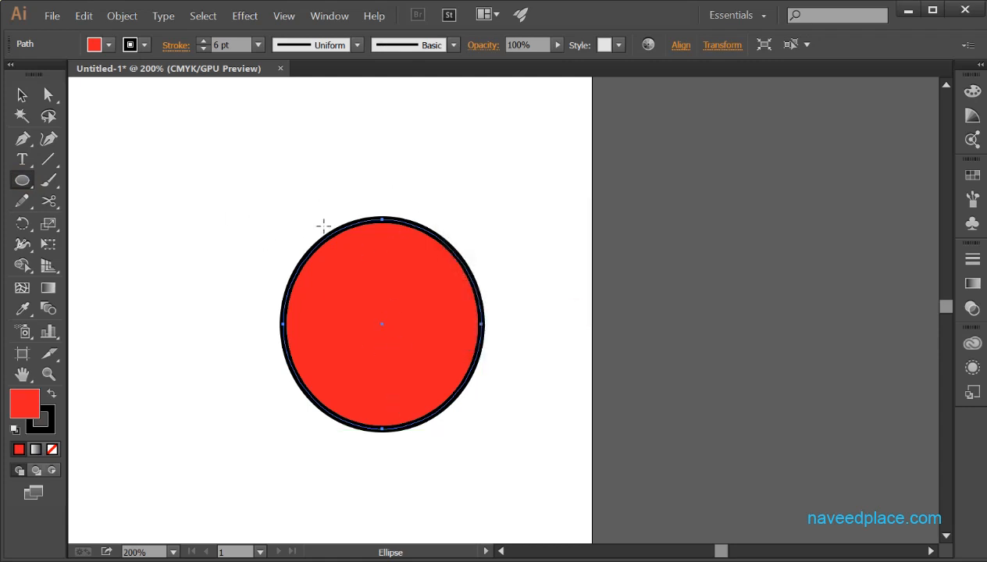
key(ctrl+z)
- Draw a red ellipse about 312.5 pt wide and 268.5 pt high, and move it fully onto the artboard
drag(241, 175, 606, 491)
click(22, 95)
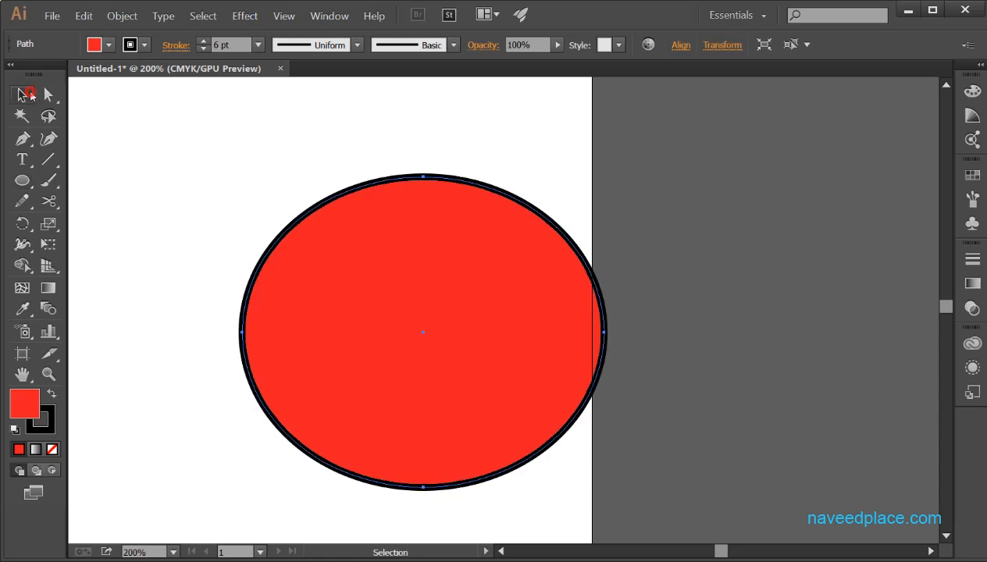
drag(427, 286, 300, 250)
- Cut the ellipse's outline with Scissors near its top and bottom centre, and move the left half away from the right
mouse_move(48, 202)
mouse_down()
mouse_move(84, 201)
mouse_move(105, 219)
mouse_up()
click(274, 140)
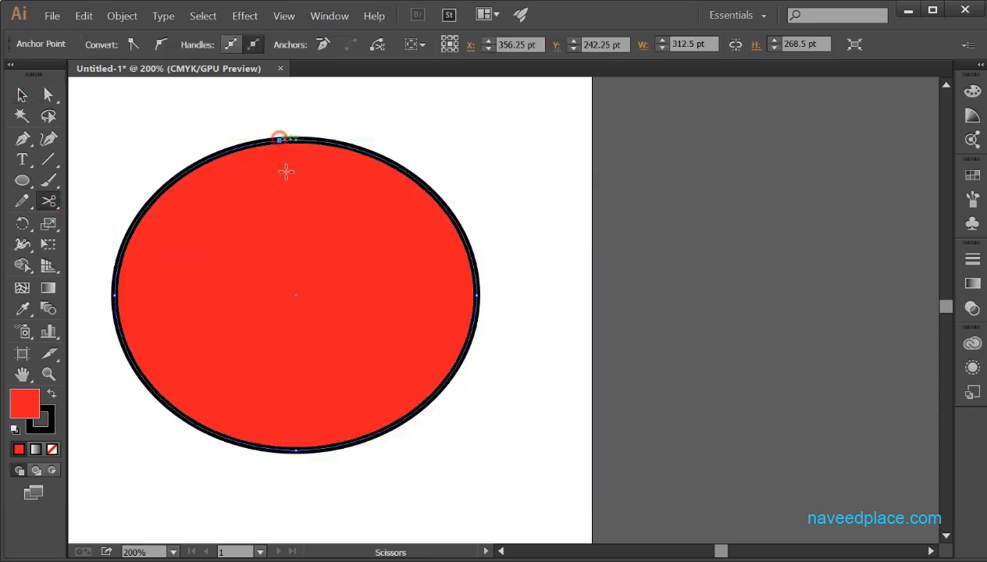
click(288, 451)
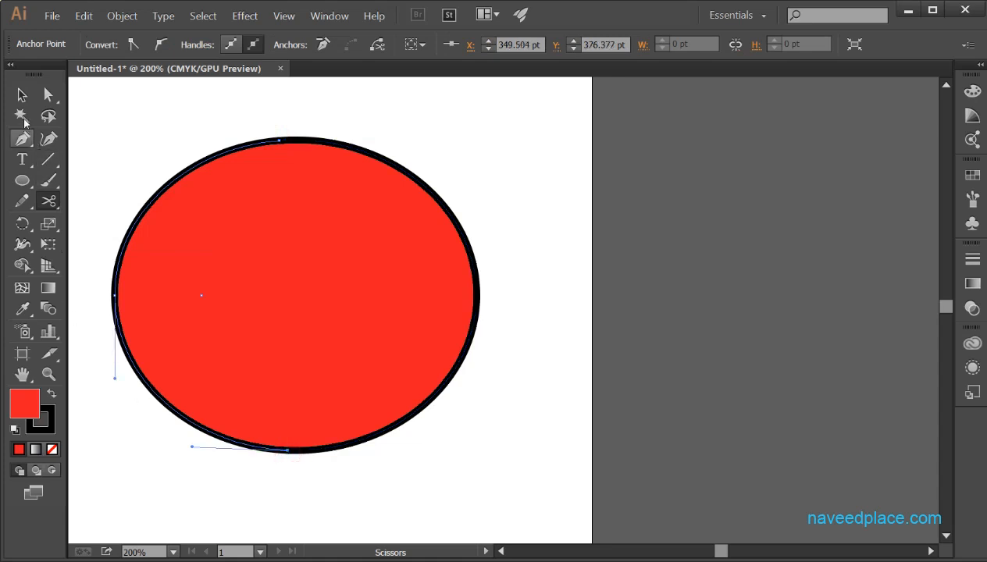
click(22, 94)
drag(190, 256, 156, 256)
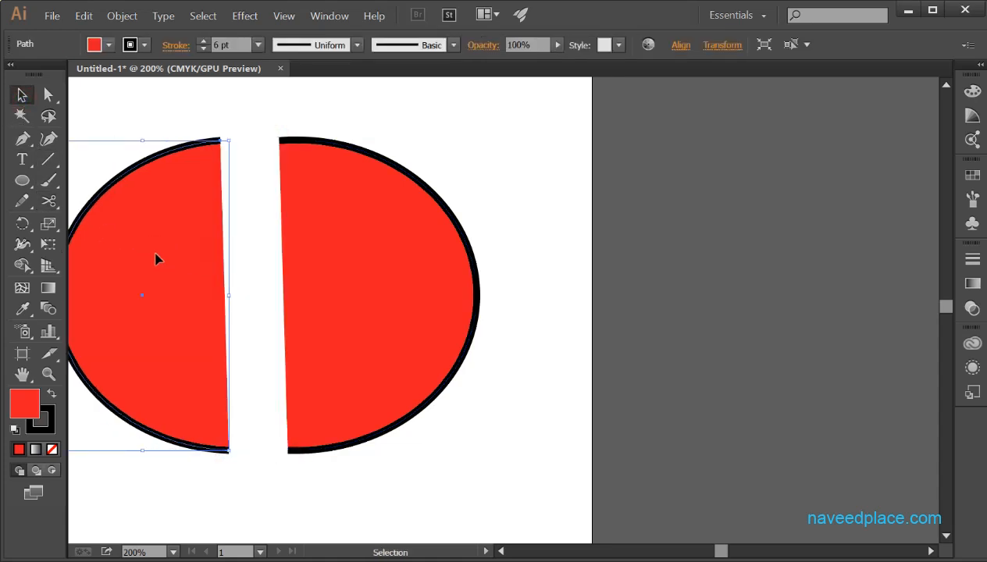
- Delete the detached left half of the ellipse and select the remaining right half
key(Delete)
drag(254, 117, 481, 443)
click(231, 128)
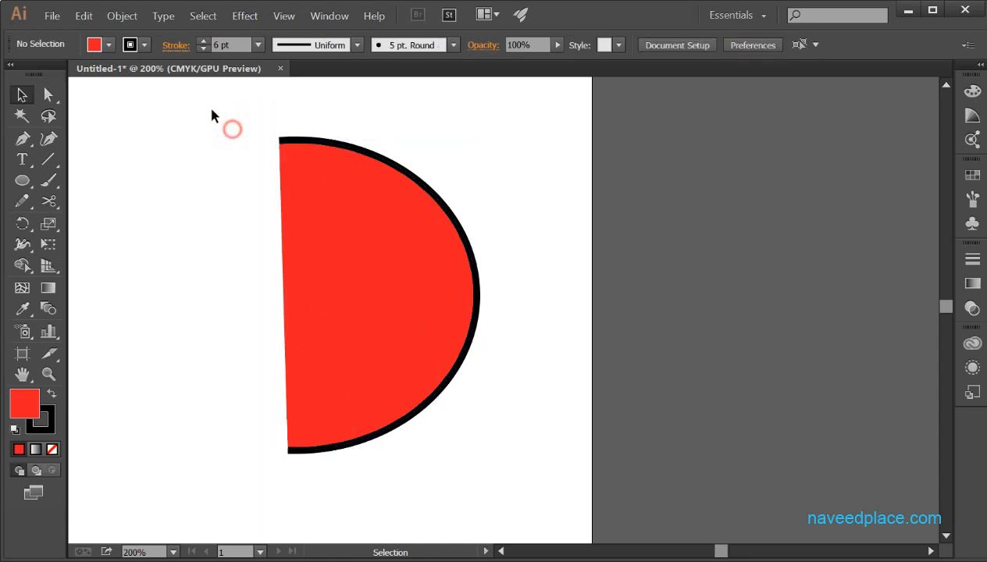
drag(212, 105, 587, 517)
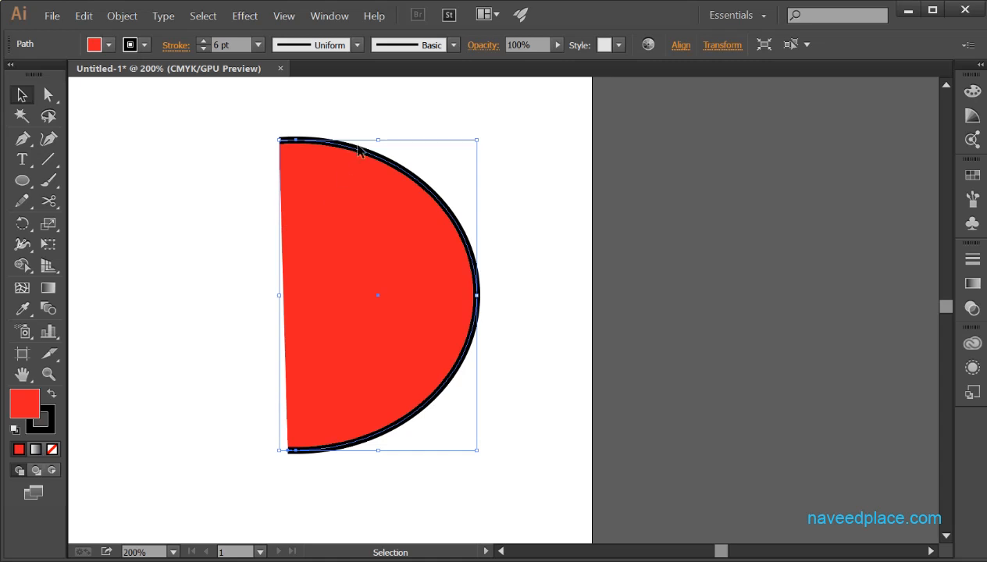
- Try the 3D Revolve effect on the half ellipse with the preview turned on
click(245, 15)
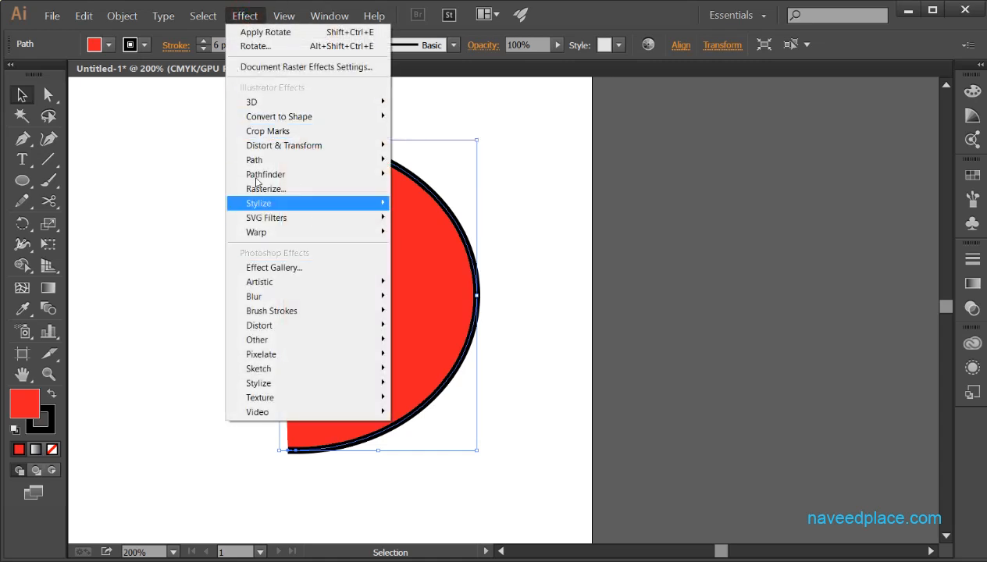
mouse_move(268, 104)
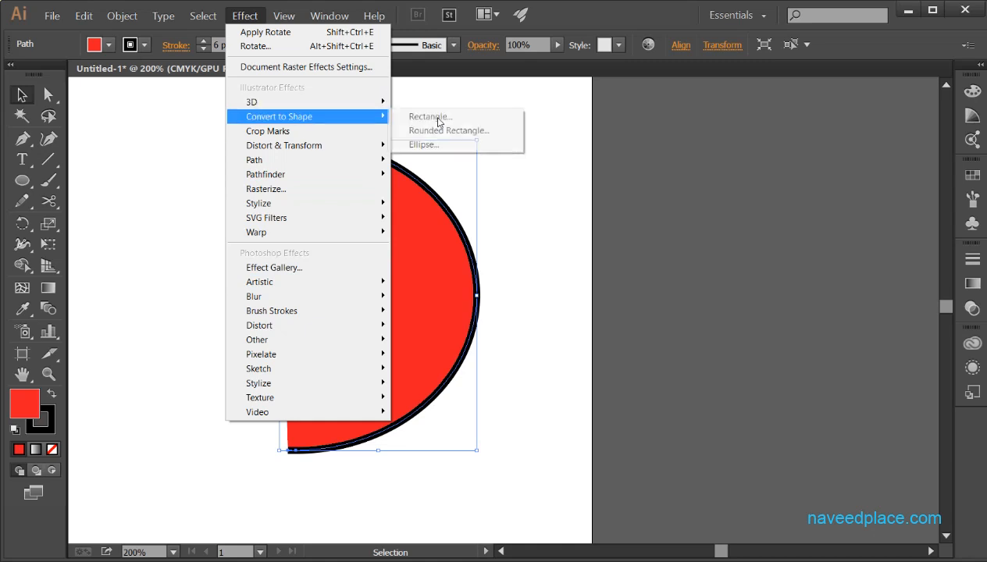
mouse_move(305, 105)
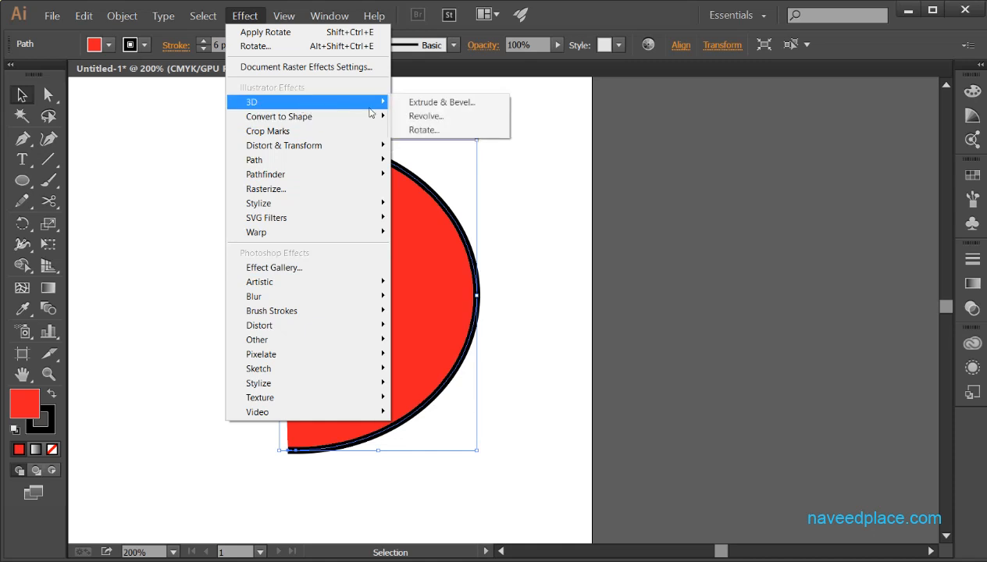
click(414, 116)
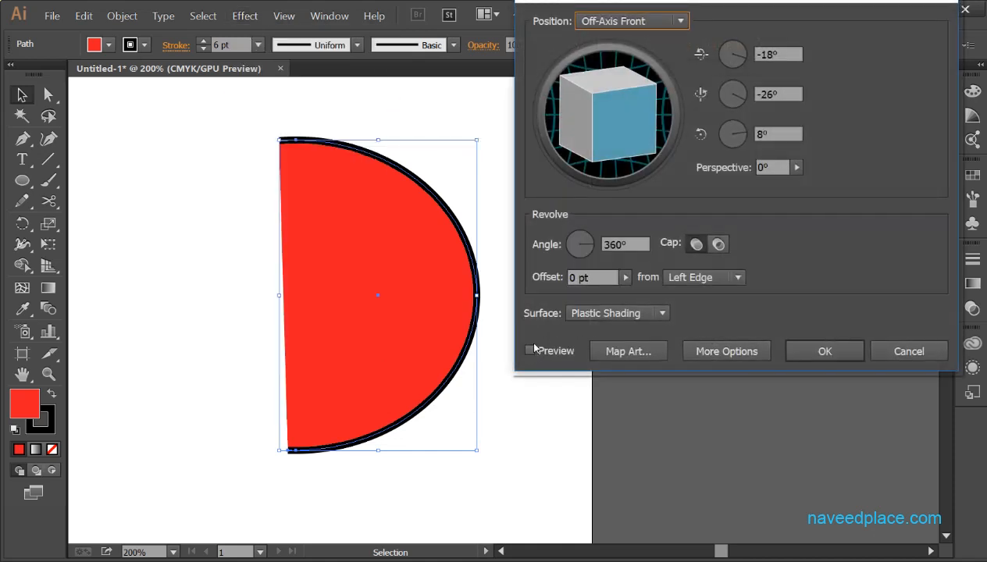
click(531, 349)
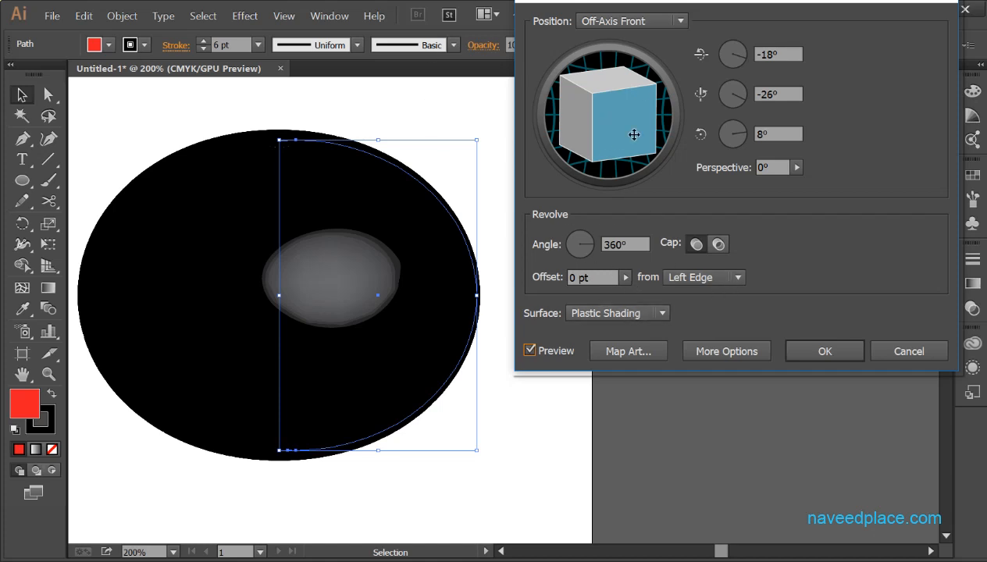
- Set the revolved shape's surface to Diffuse Shading
click(629, 313)
click(609, 351)
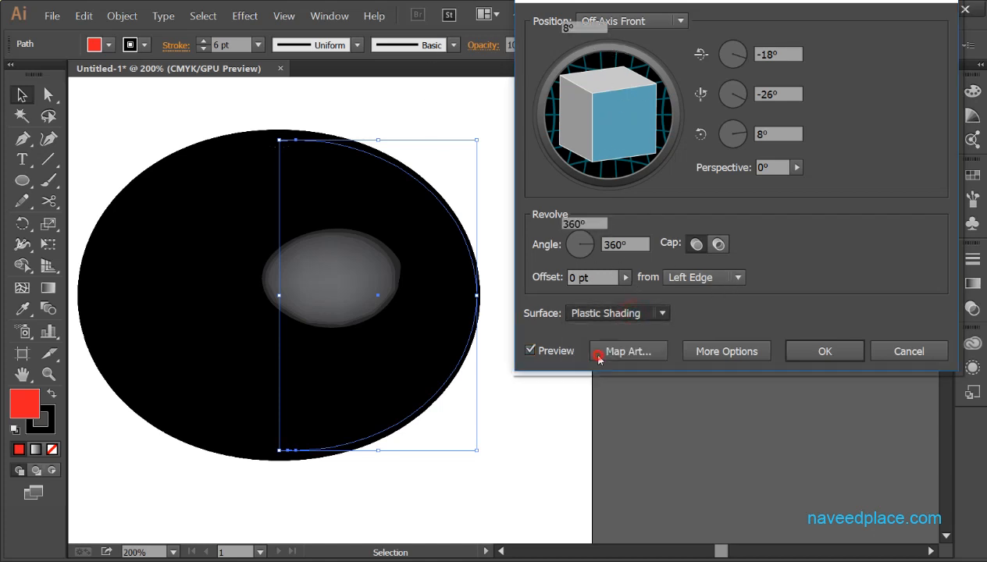
click(628, 313)
click(617, 369)
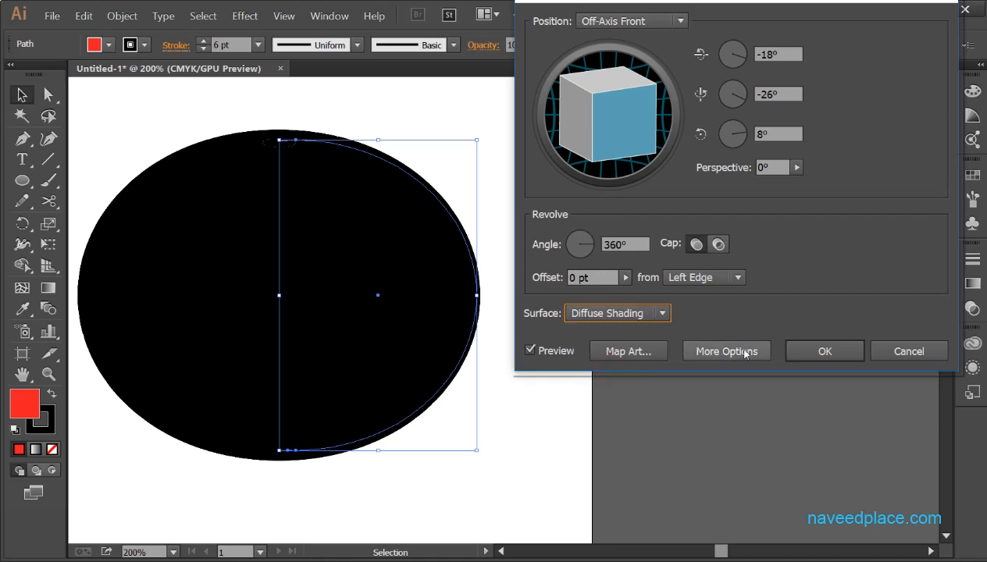
- Show the additional surface options and set a custom red shading color, CC2330
click(691, 356)
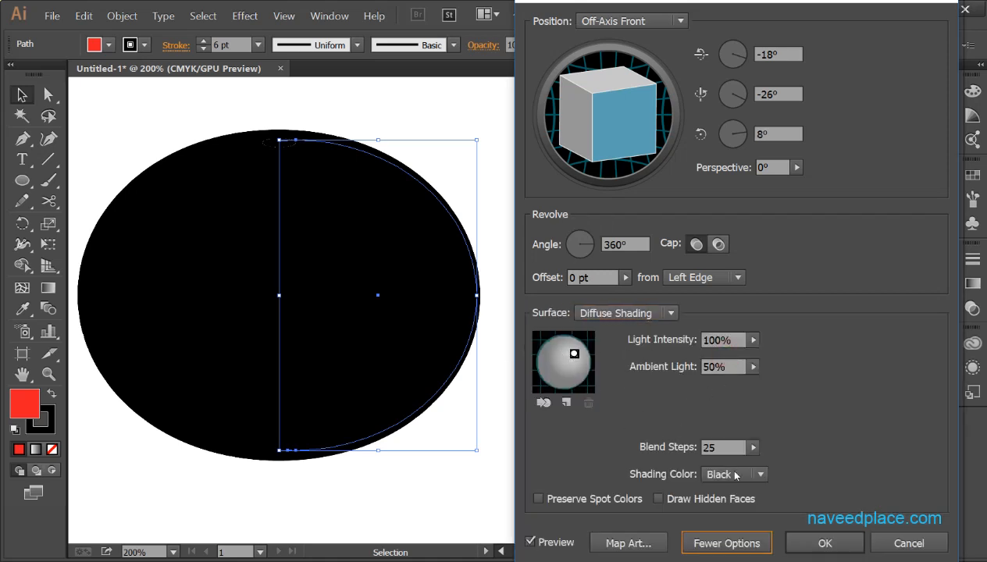
click(735, 474)
click(729, 529)
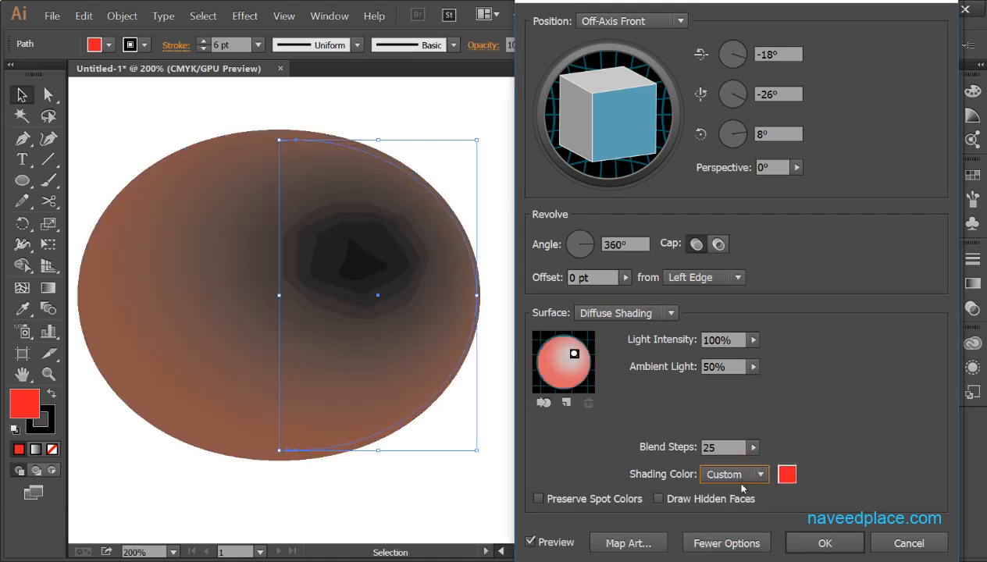
click(786, 474)
click(647, 241)
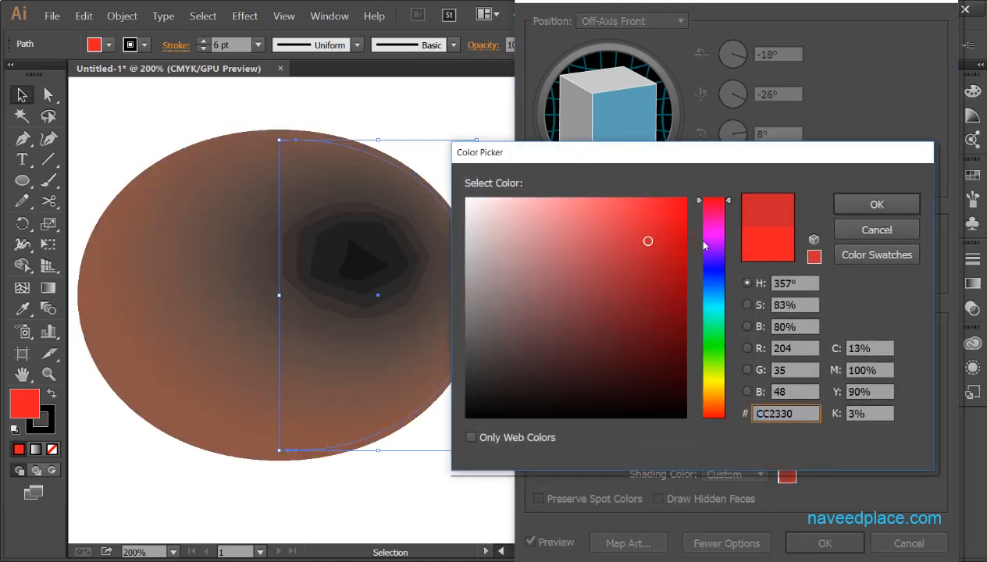
click(868, 208)
- Try the light at the lower left and then the upper left of the preview sphere, and discard the Revolve effect
drag(572, 356, 553, 367)
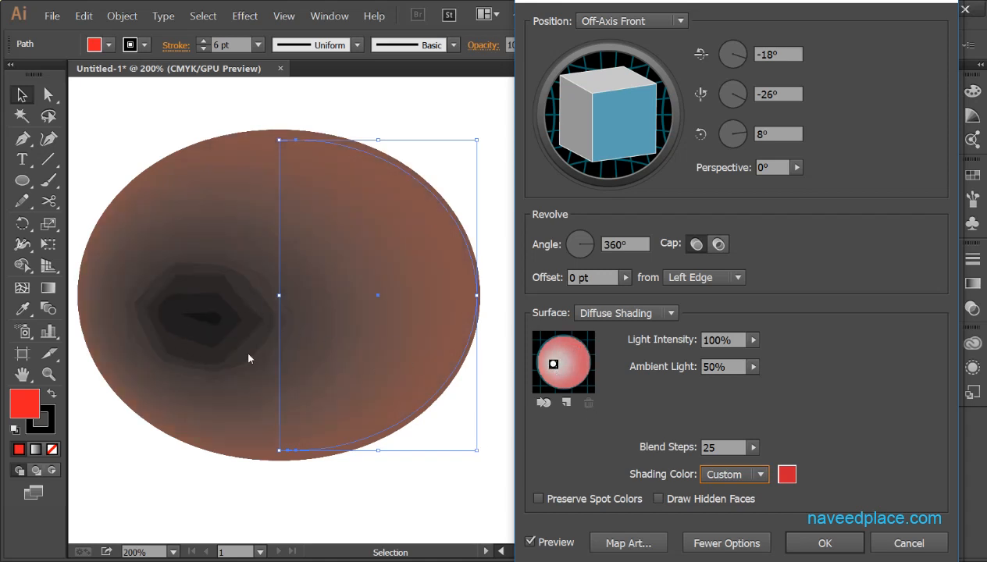
click(556, 366)
mouse_move(558, 372)
mouse_down()
mouse_move(569, 361)
mouse_move(561, 359)
mouse_up()
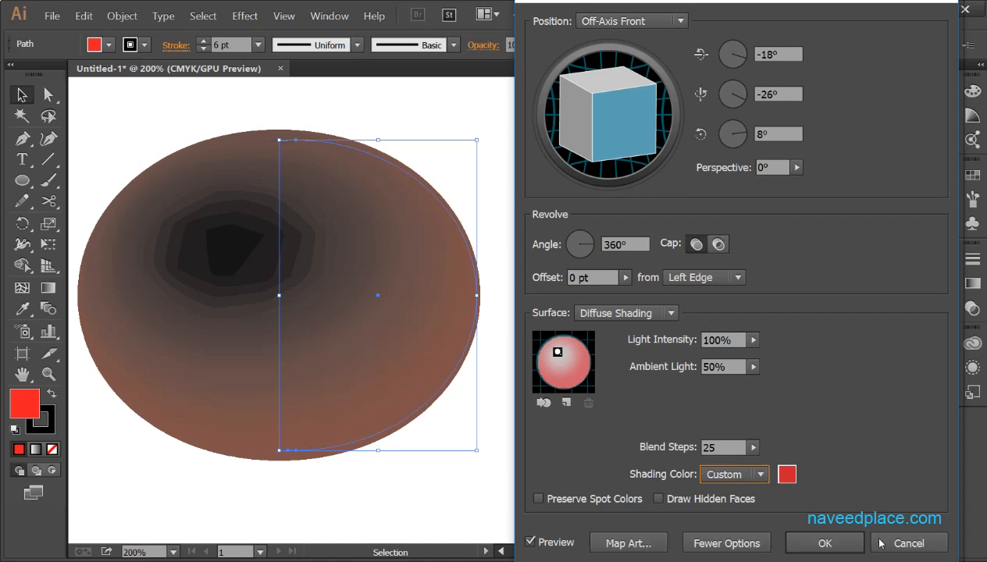
click(914, 544)
- Open the list of effects for the selected half ellipse
click(245, 16)
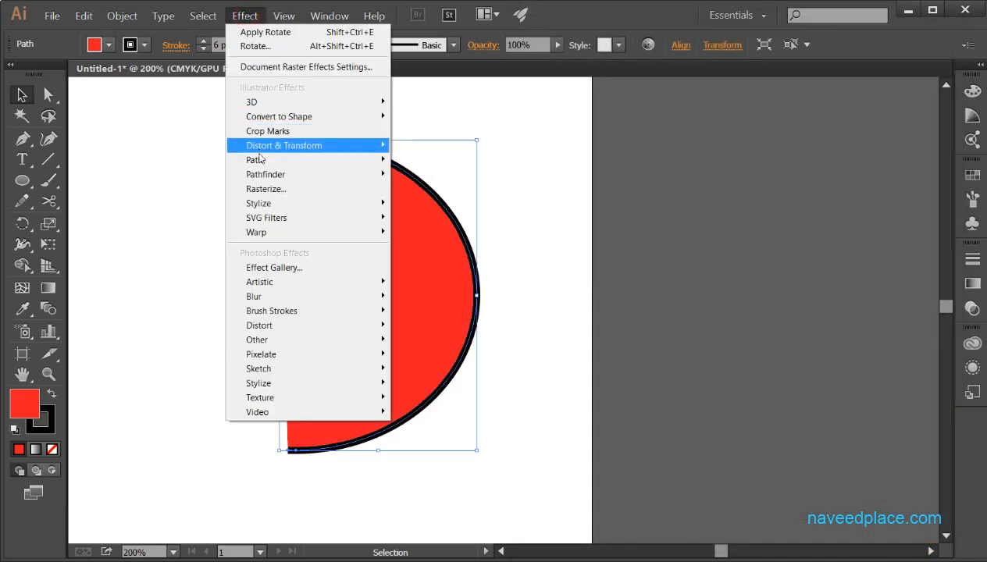